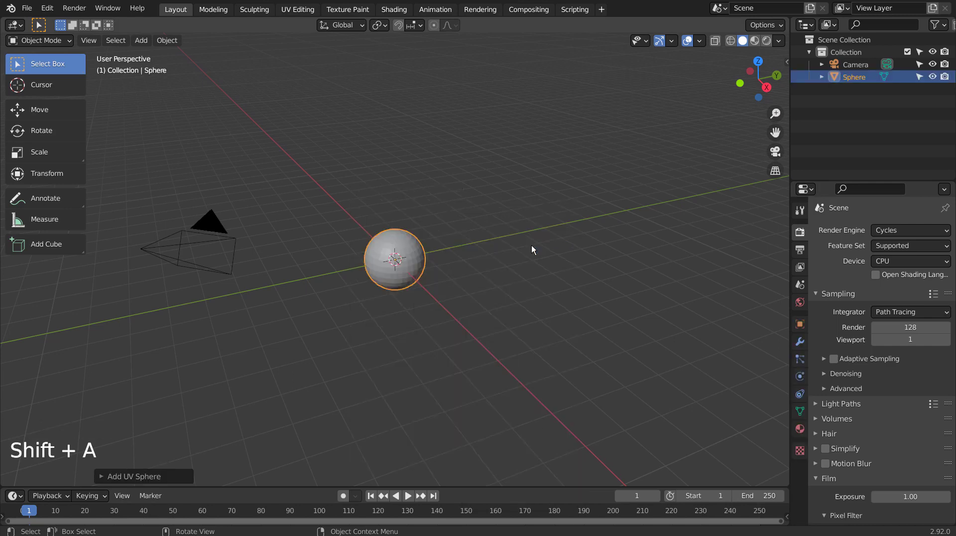
Add a level 3 Subdivision Surface modifier to the sphere and shade it smooth.
key("ctrl+3")
right_click(397, 259)
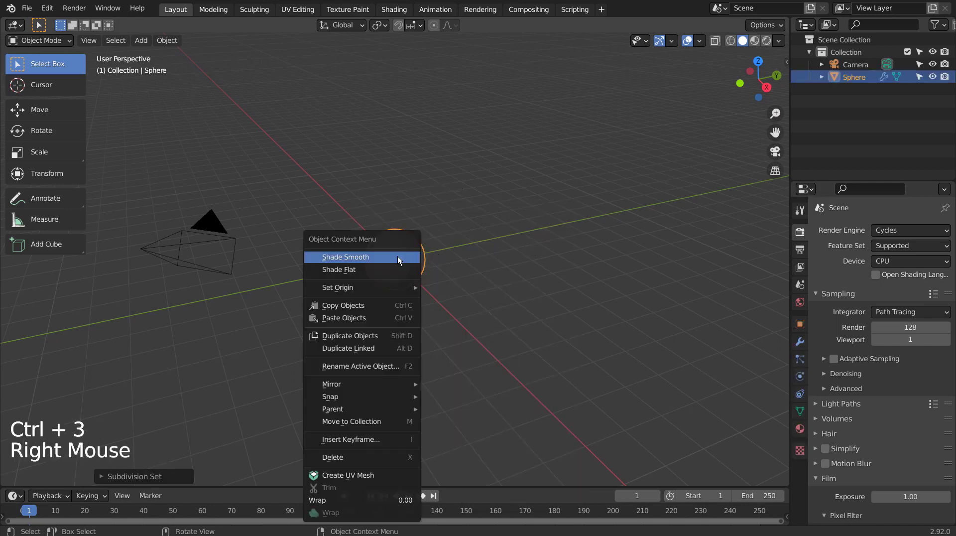
left_click(398, 257)
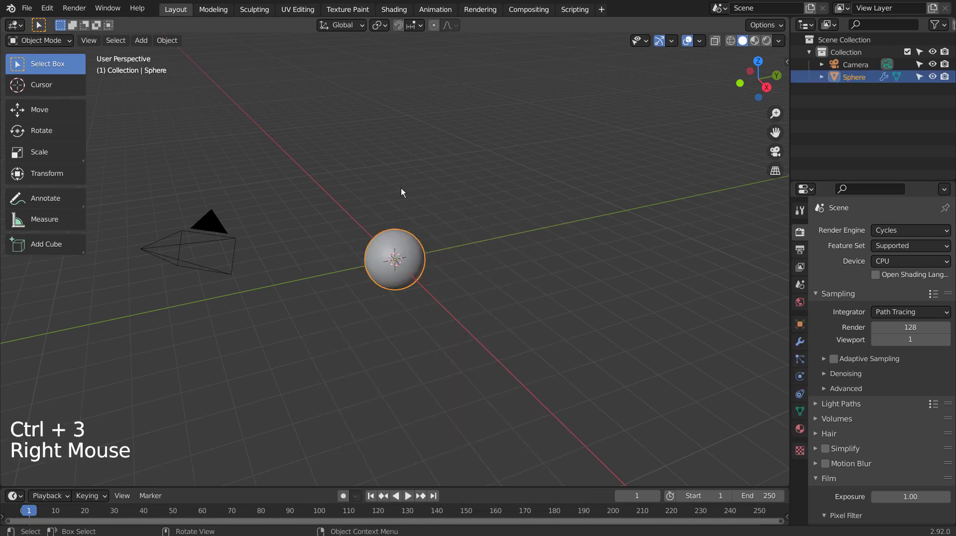
Switch to the Shading workspace and create a new material for the sphere.
left_click(401, 10)
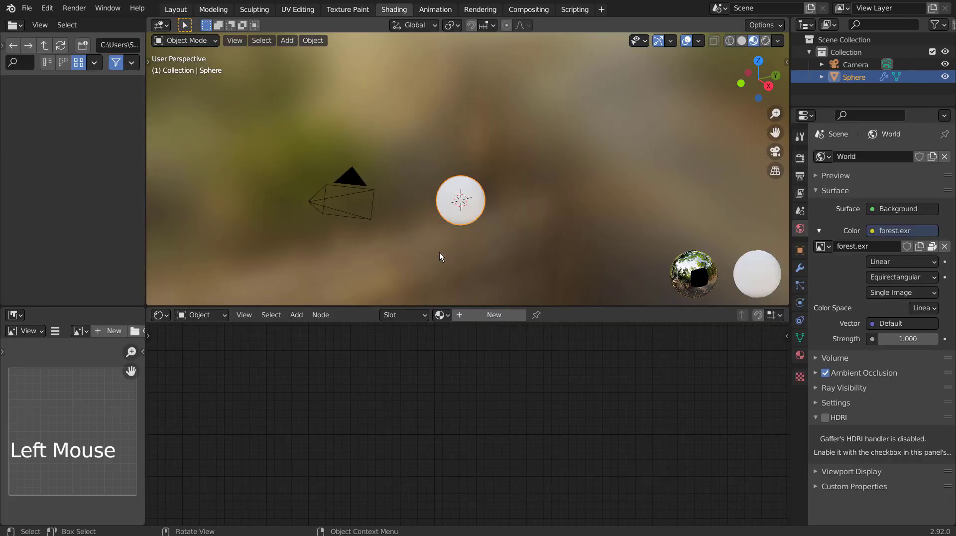
left_click(477, 314)
middle_click_drag(476, 324, 617, 382, "shift")
Hide the 3D cursor in the viewport overlays, with the sphere filling most of the view.
scroll(489, 249, "up", 3)
scroll(489, 244, "down", 1)
scroll(489, 242, "up", 1)
scroll(489, 242, "up", 2)
middle_click_drag(489, 244, 514, 182, "shift")
scroll(488, 160, "up", 4)
scroll(490, 160, "down", 1)
left_click(699, 42)
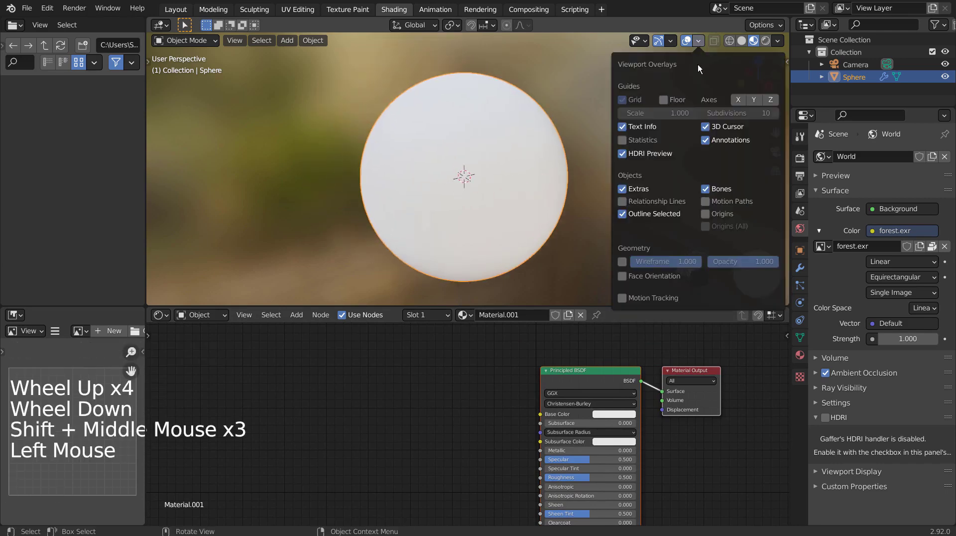
left_click(705, 127)
Add a Noise Texture node, placed well ahead of the Principled BSDF node.
left_click(345, 417)
key("shift+a")
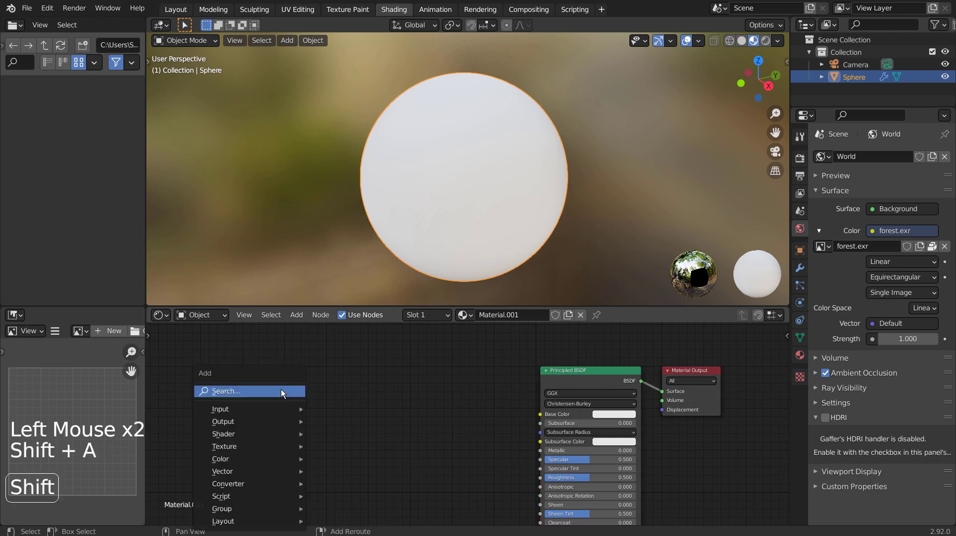
mouse_move(280, 390)
type("noise")
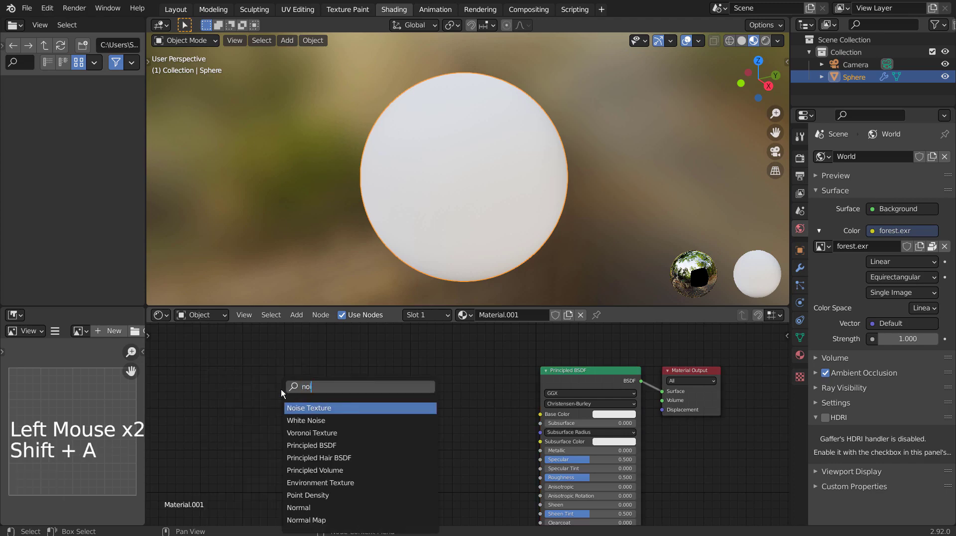
key("Return")
left_click(281, 364)
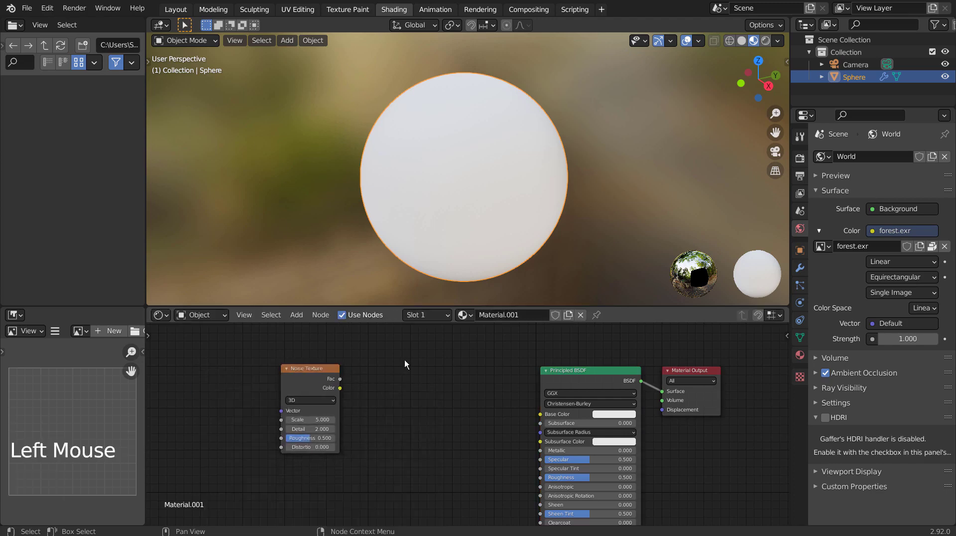
Add a ColorRamp node between the Noise Texture and the Principled BSDF.
key("shift+a")
type("col")
key("Down")
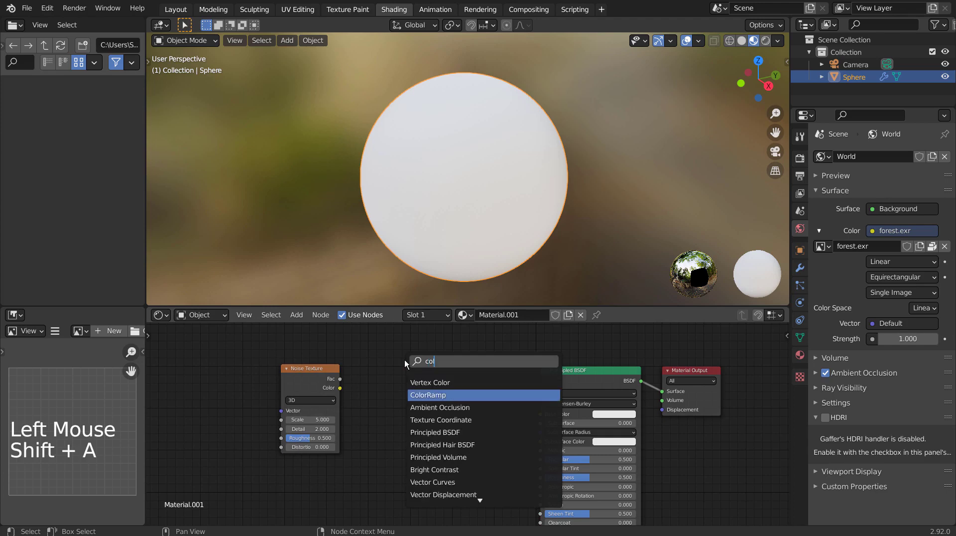
key("Return")
left_click(377, 362)
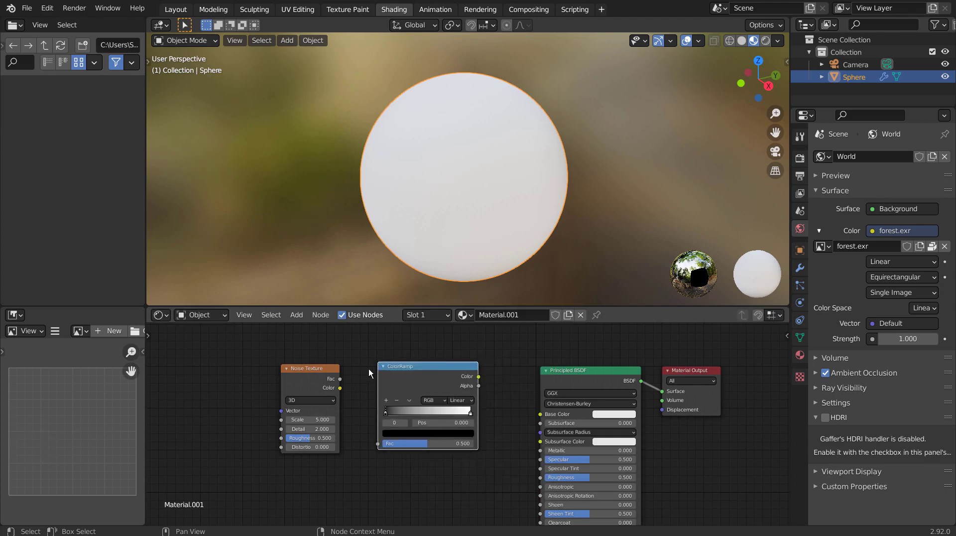
Connect the Noise Texture's Fac output to the ColorRamp's Fac, and the ColorRamp's Color to the Principled BSDF's Base Color.
left_click_drag(342, 383, 380, 445)
left_click_drag(479, 376, 539, 415)
scroll(519, 227, "up", 2)
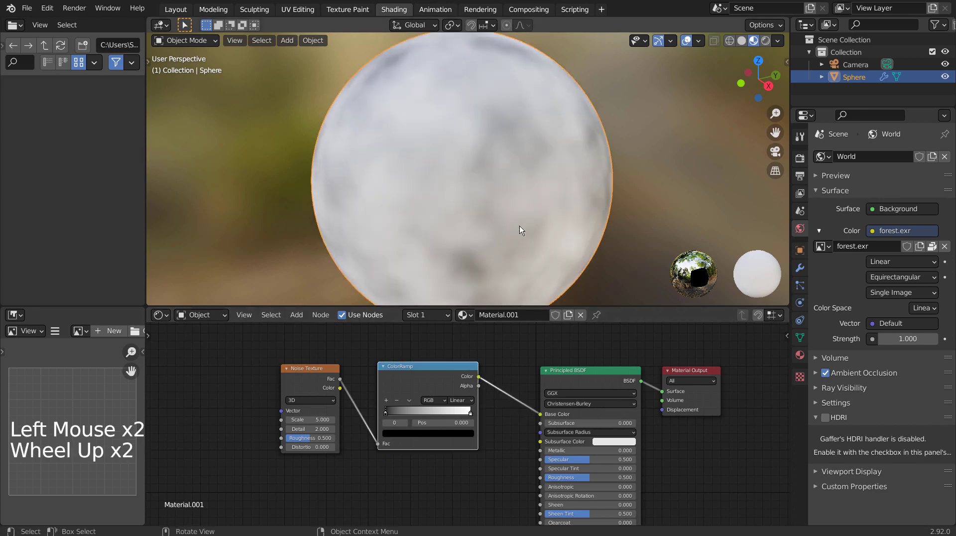
Try a Scale of 11.4 and a Detail of 0.3 on the Noise Texture, and undo both changes.
mouse_move(308, 419)
left_mouse_down()
mouse_move(348, 419)
mouse_move(301, 429)
left_mouse_up()
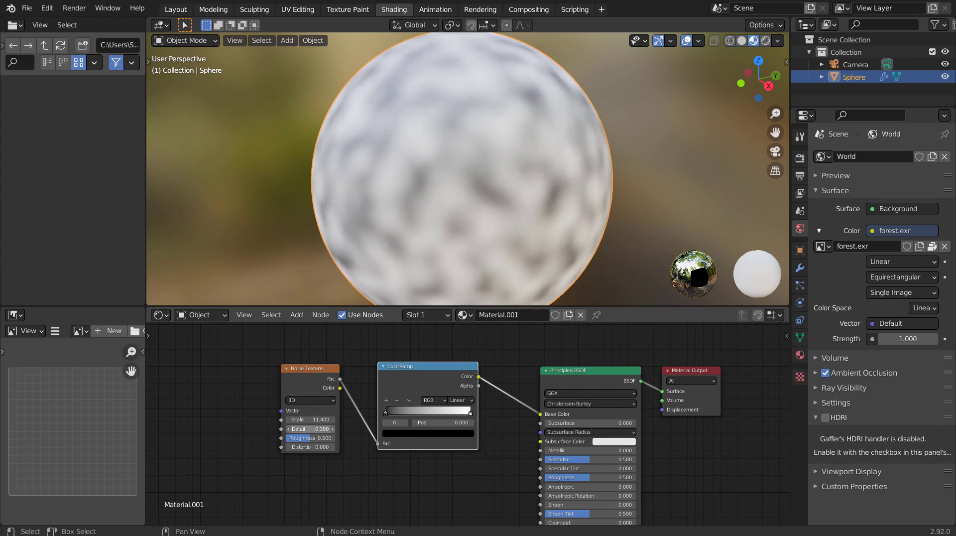
key("ctrl+z")
key("ctrl+z")
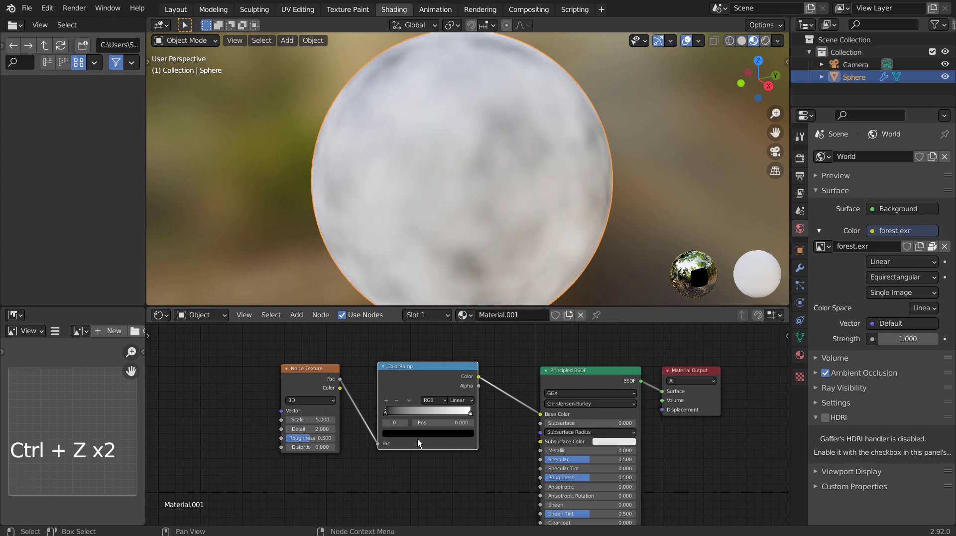
Set the ColorRamp's black stop to position 0.181 and its white stop to 0.830.
left_click_drag(386, 415, 421, 419)
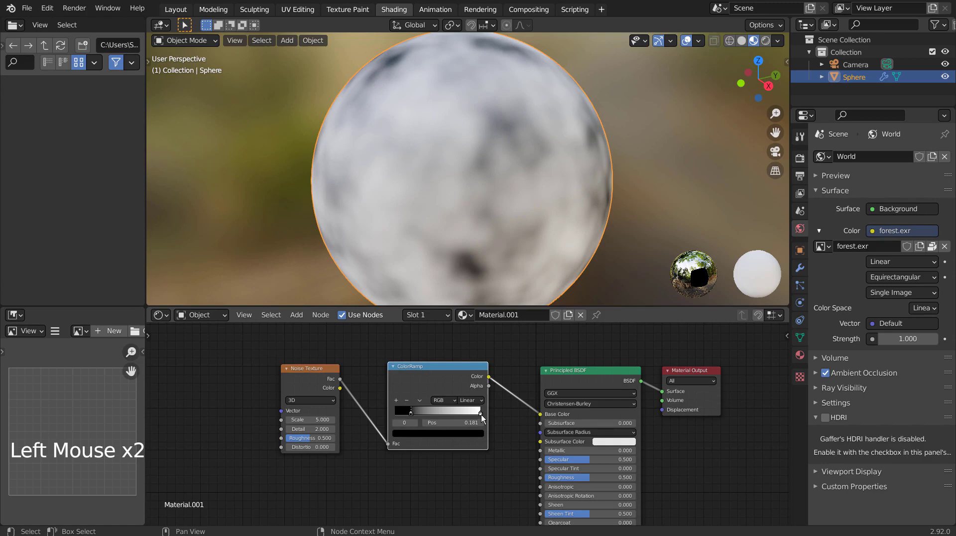
left_click_drag(481, 416, 459, 420)
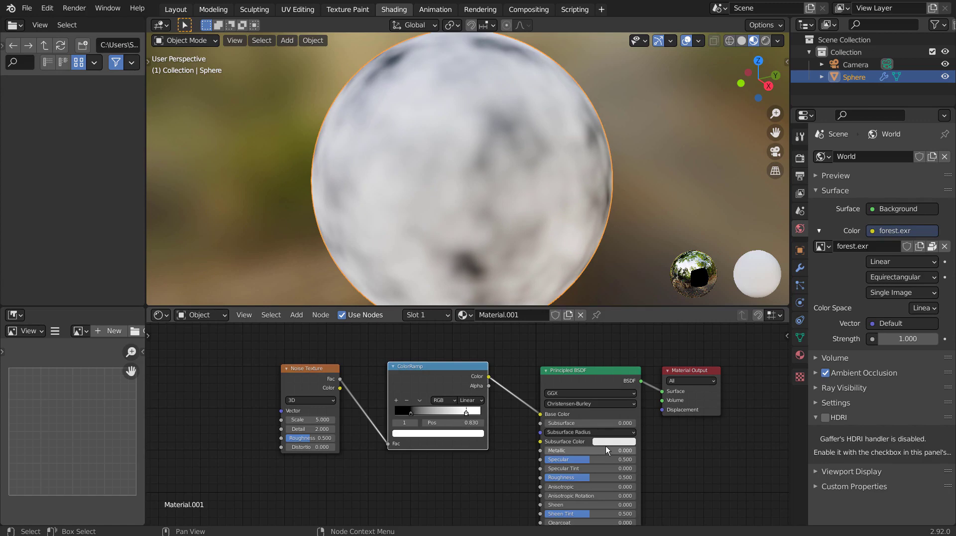
Move the Noise Texture and ColorRamp farther from the Principled BSDF and duplicate the connected pair below the originals.
left_click_drag(303, 357, 307, 390)
scroll(307, 390, "down", 10)
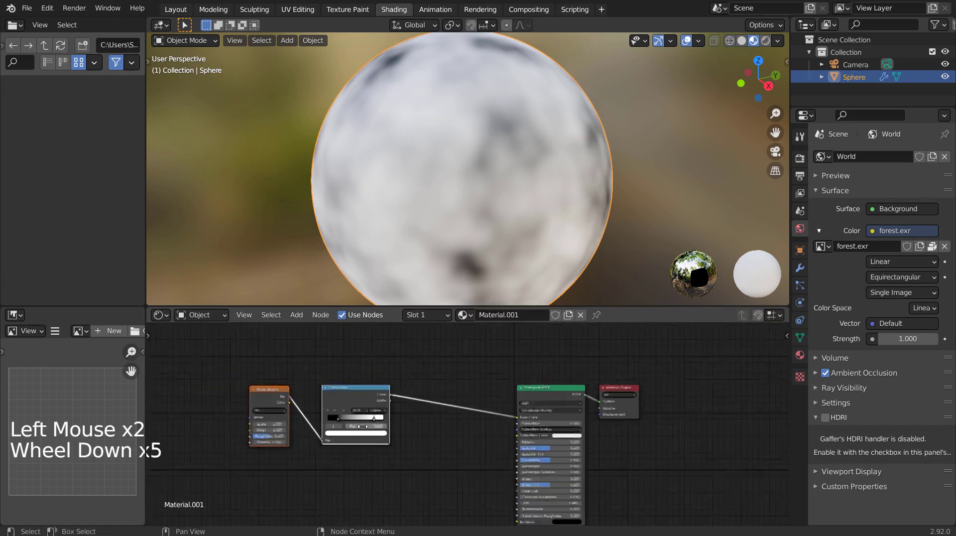
left_click_drag(387, 411, 280, 406)
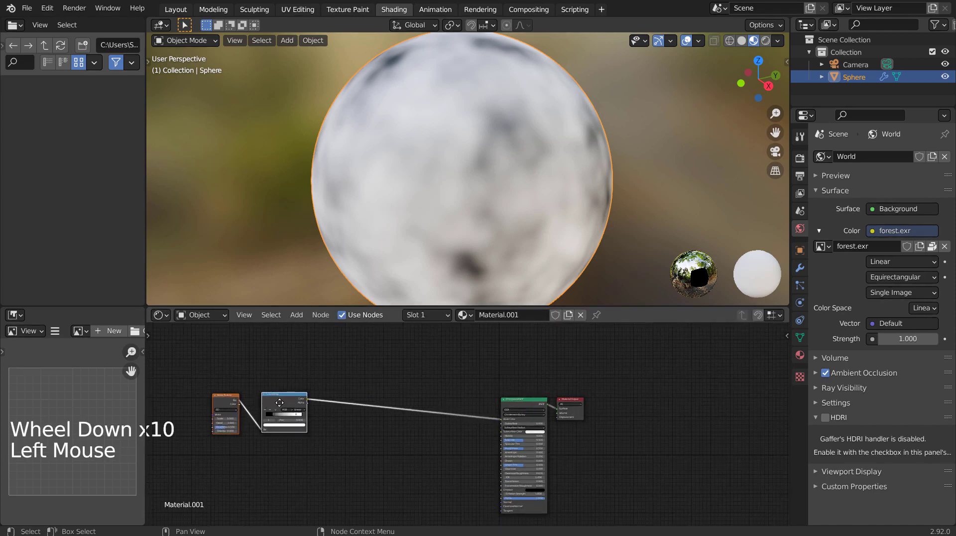
key("shift+d")
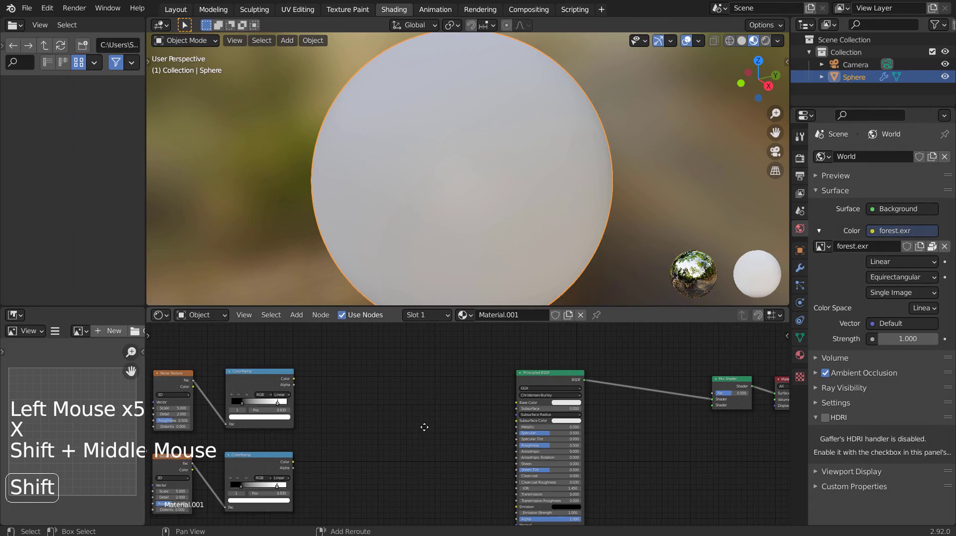
Add a Math node set to Add, placed just after the upper ColorRamp.
middle_click_drag(427, 420, 433, 420, "shift")
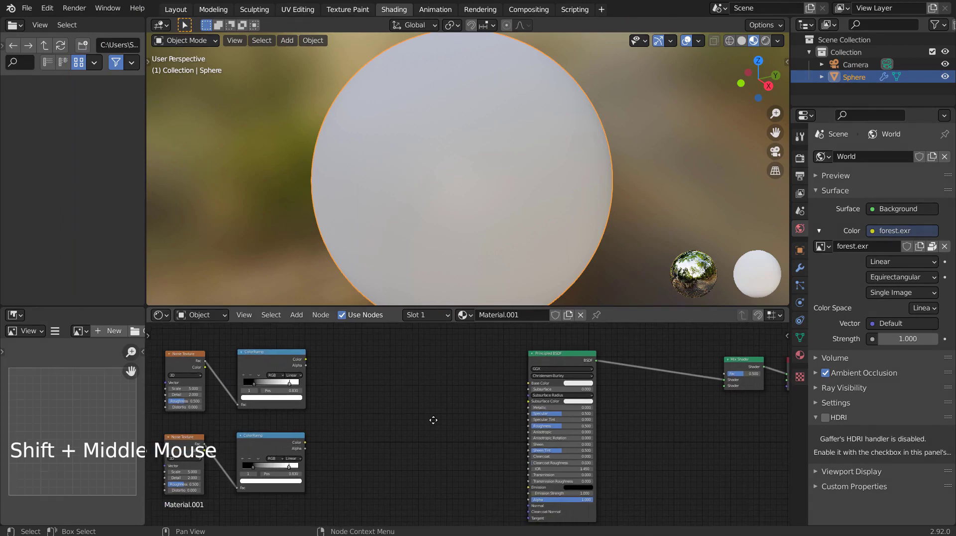
key("shift+a")
left_click(361, 366)
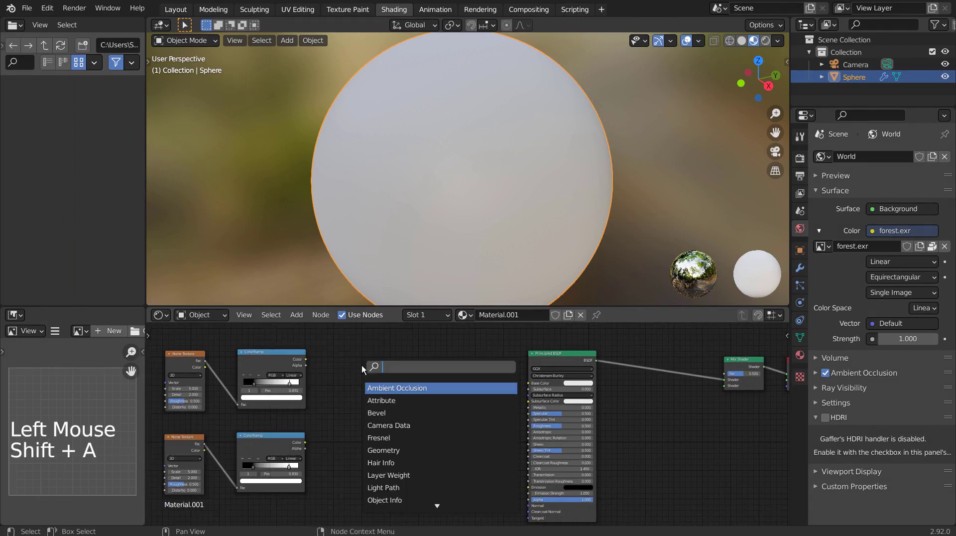
type("ma")
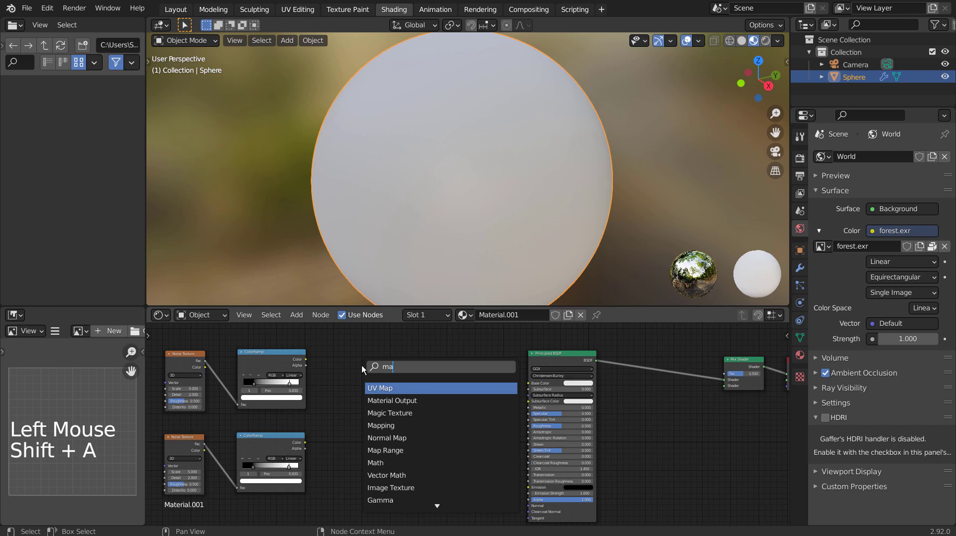
left_click(395, 463)
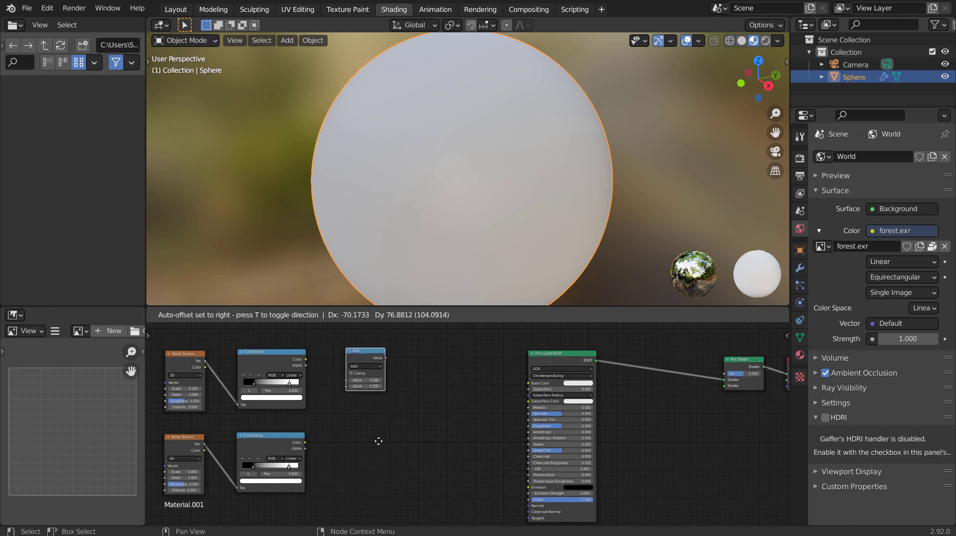
left_click(375, 439)
Connect both ColorRamps' Color outputs to the Add node's two inputs, and its Value output to the Principled BSDF's Base Color.
left_click_drag(306, 359, 347, 382)
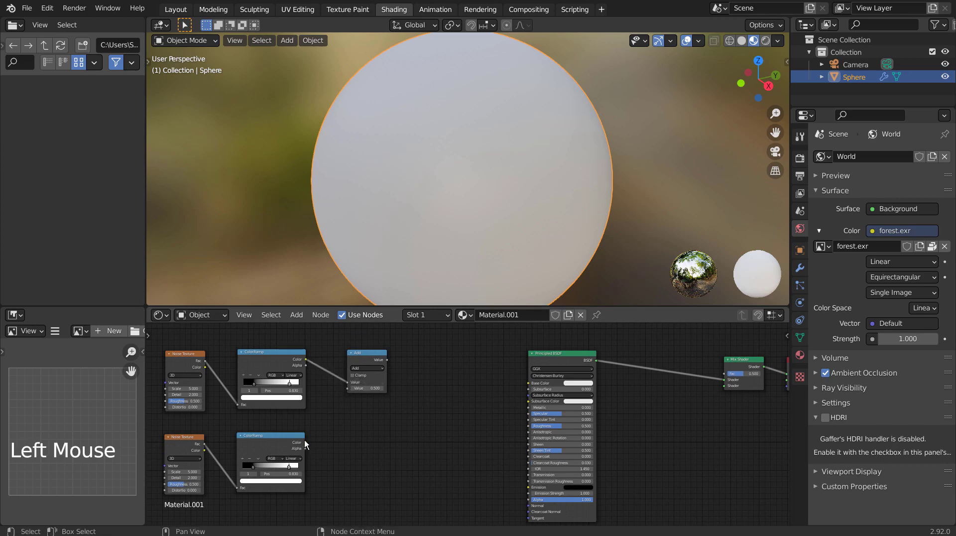
left_click_drag(304, 442, 348, 388)
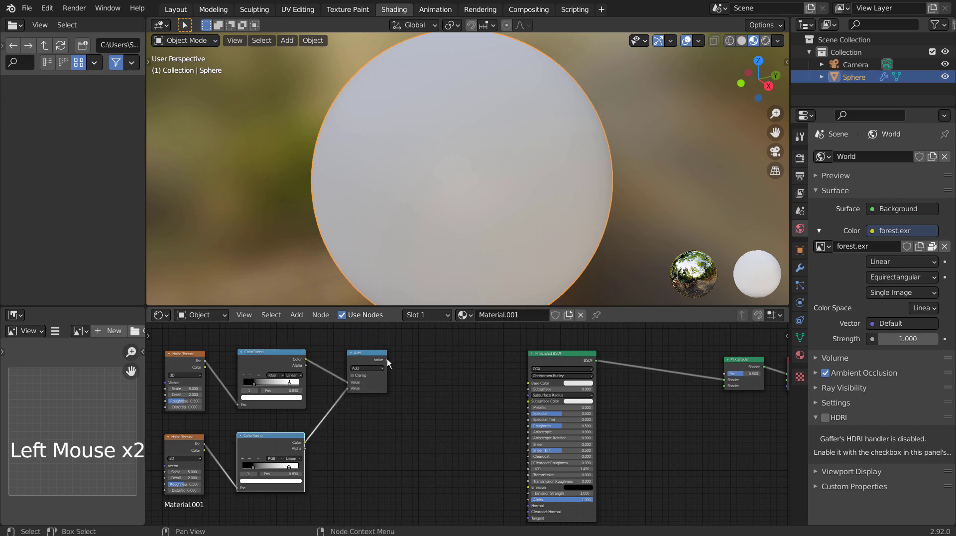
left_click_drag(387, 359, 529, 383)
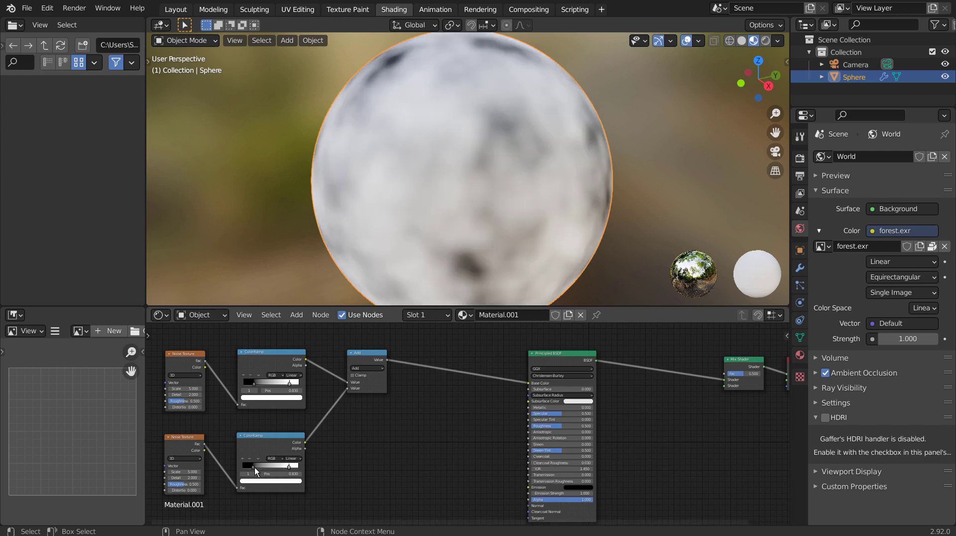
Set the upper ColorRamp's black stop to position 0.518 and the lower ColorRamp's white stop to 0.707.
mouse_move(252, 467)
left_mouse_down()
mouse_move(285, 467)
mouse_move(267, 467)
left_mouse_up()
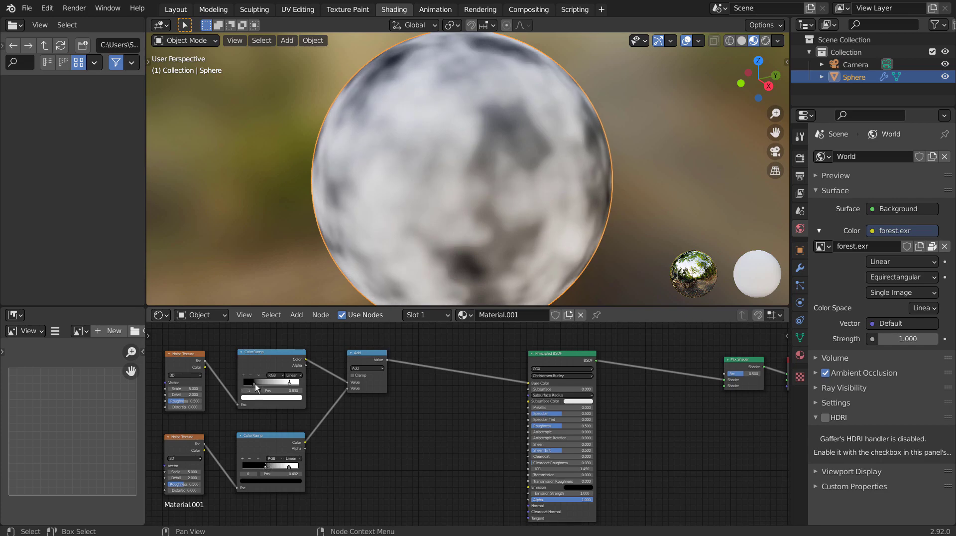
mouse_move(255, 385)
left_mouse_down()
mouse_move(277, 384)
mouse_move(244, 381)
mouse_move(273, 381)
left_mouse_up()
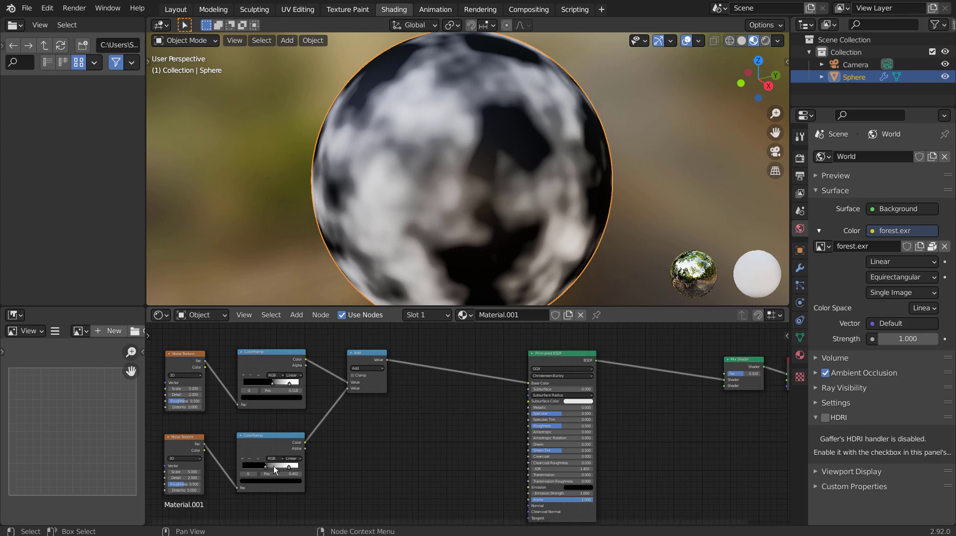
mouse_move(265, 466)
left_mouse_down()
mouse_move(243, 467)
mouse_move(283, 467)
left_mouse_up()
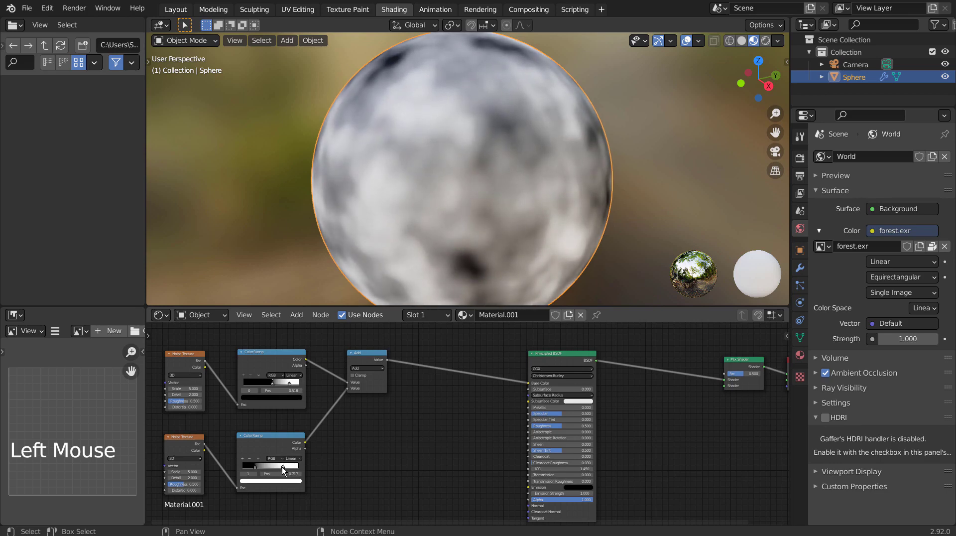
Insert a duplicate of the upper ColorRamp between the Add node and the Principled BSDF, and move its black stop near the gradient's start.
left_click(279, 356)
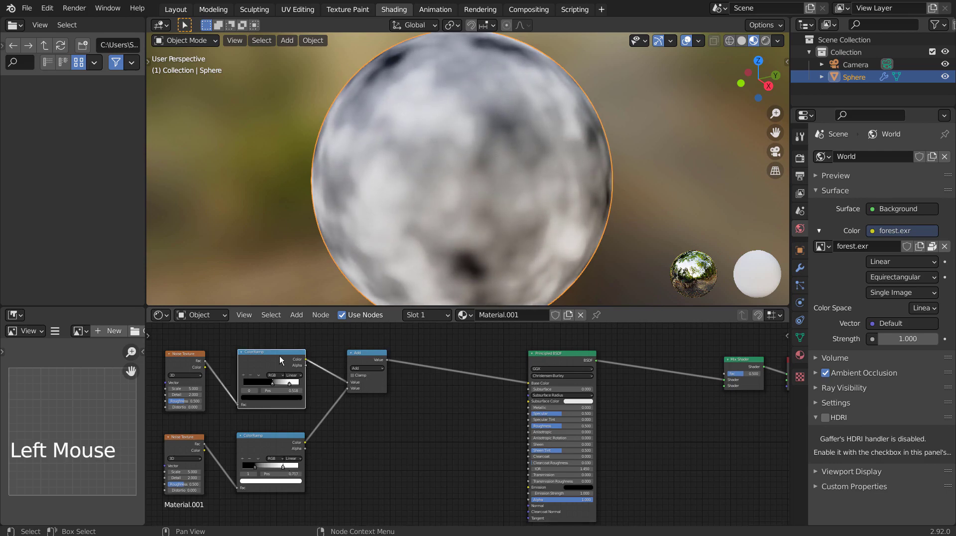
key("shift+d")
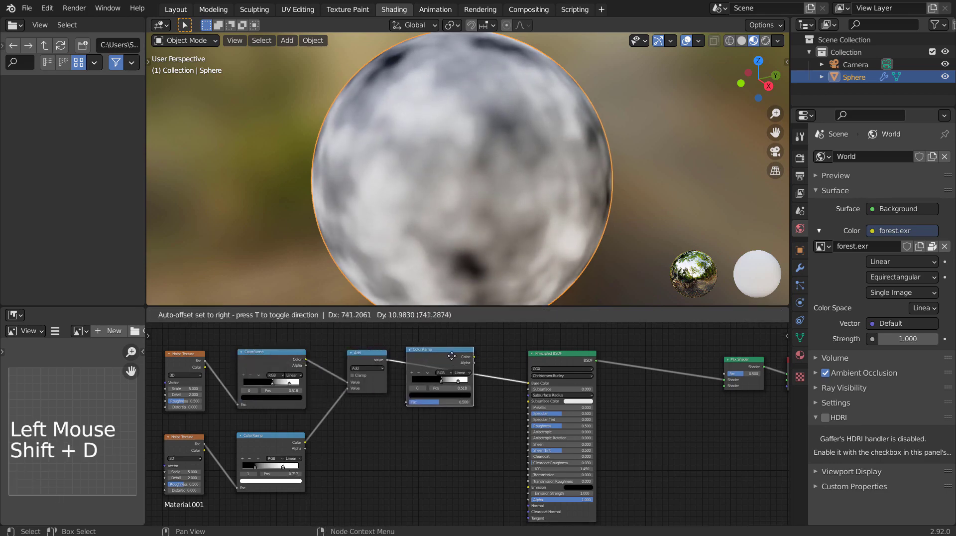
left_click(456, 357)
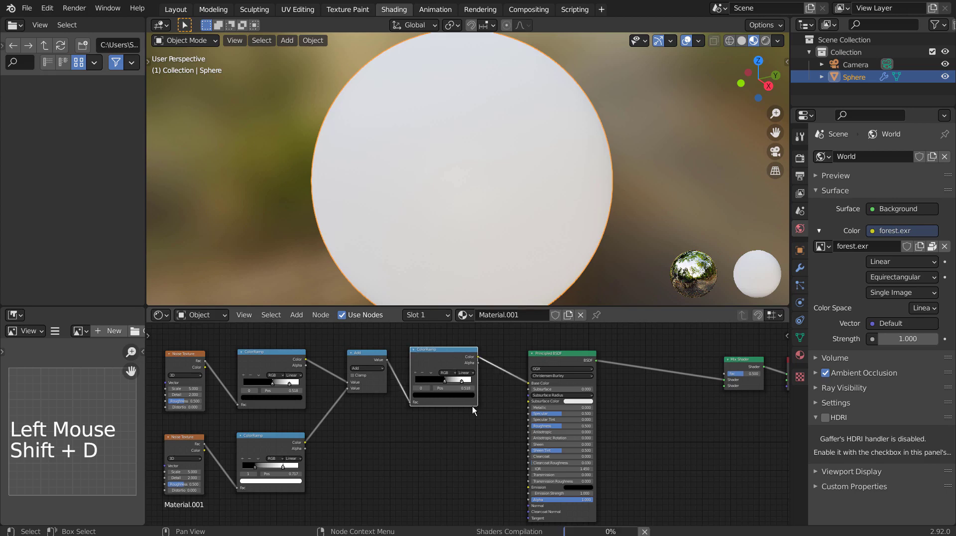
mouse_move(444, 380)
left_mouse_down()
mouse_move(417, 383)
mouse_move(462, 383)
left_mouse_up()
left_click(461, 381)
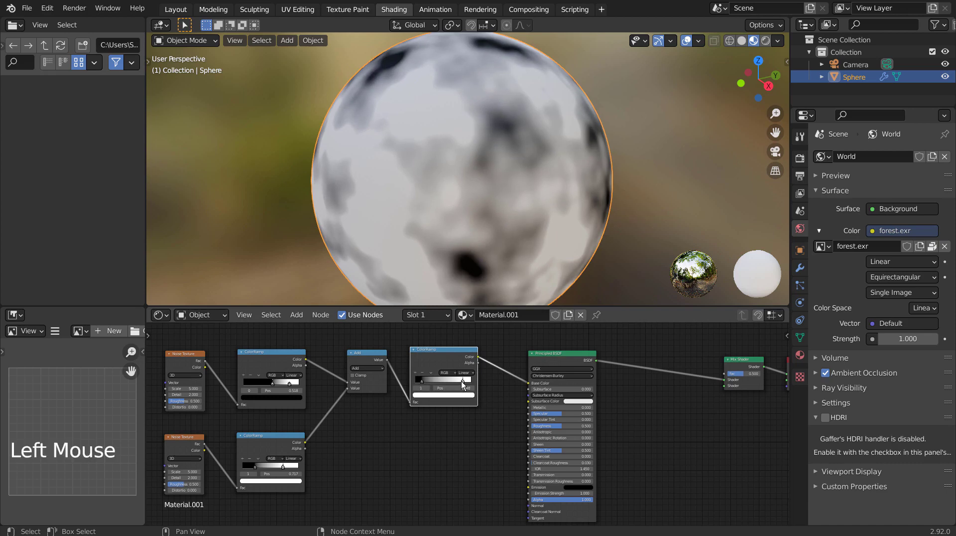
Change the black stop of the last ColorRamp to bright red.
left_click(422, 380)
left_click(422, 395)
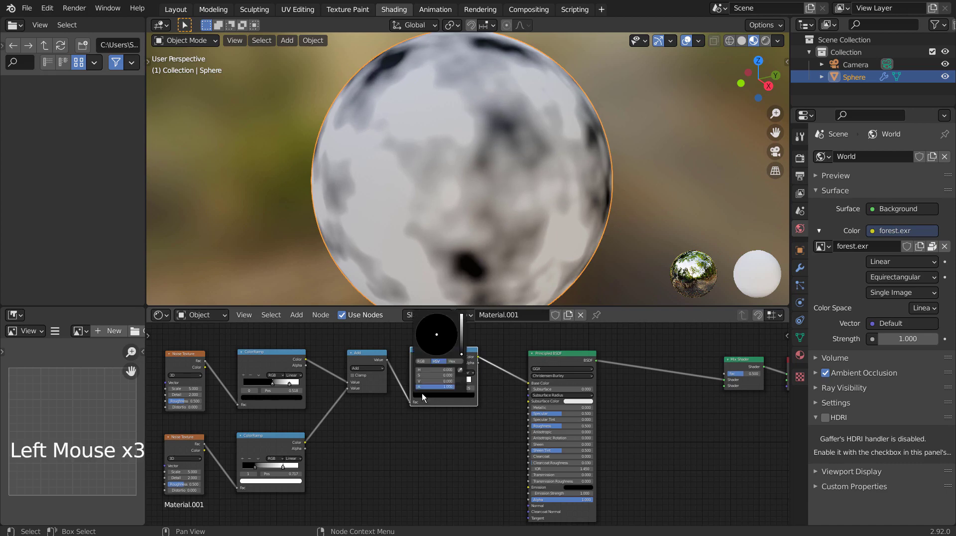
left_click_drag(462, 343, 462, 314)
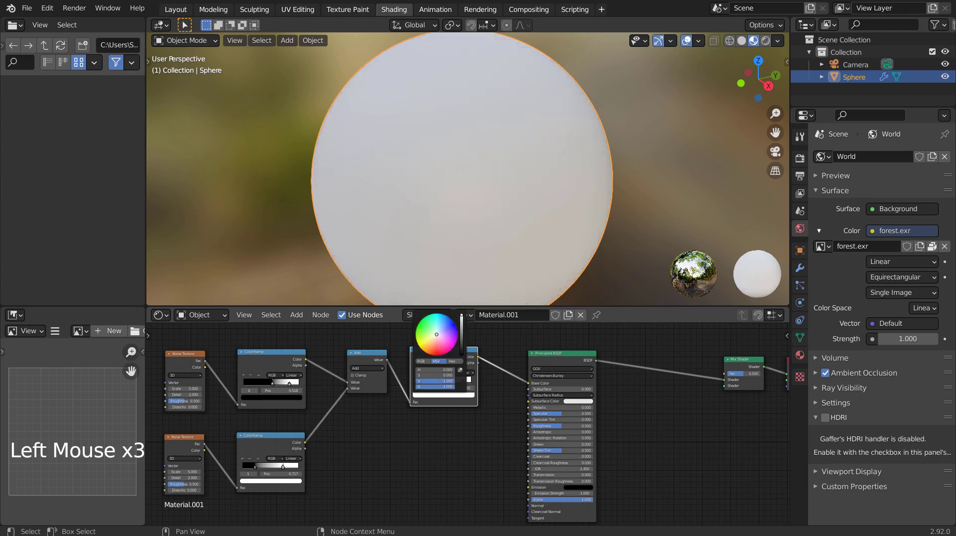
left_click(439, 355)
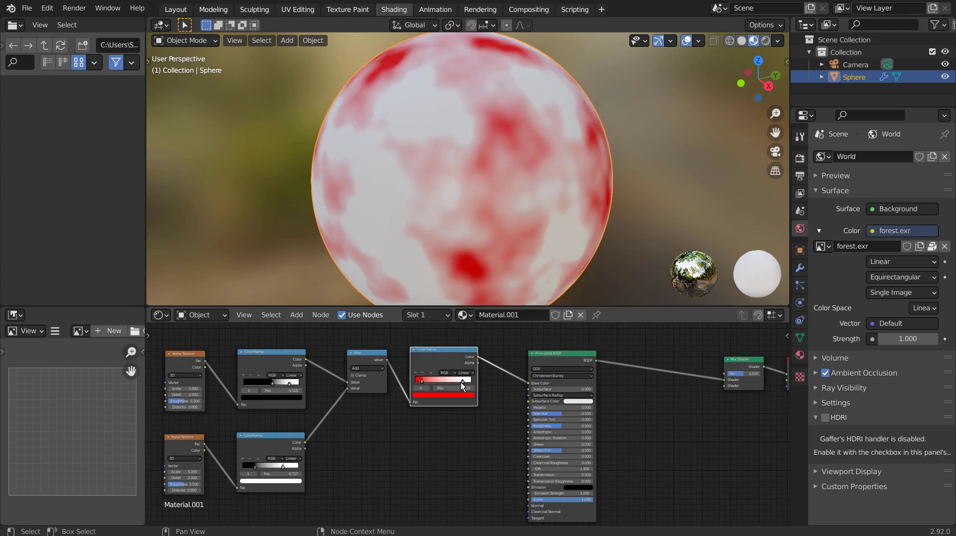
Change the last ColorRamp's white stop to bright yellow and move its red stop to position 0.214.
left_click(461, 382)
left_click(461, 381)
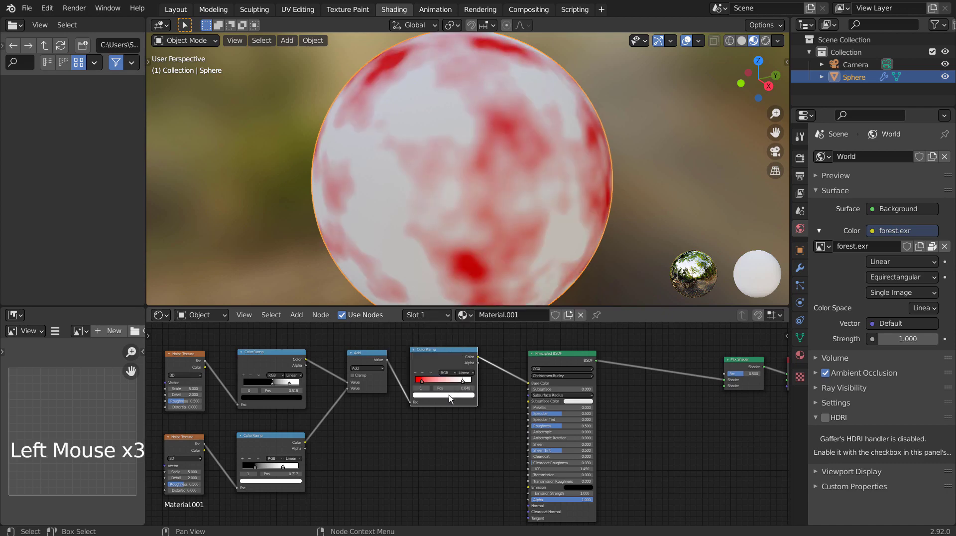
left_click(450, 396)
left_click(431, 340)
left_click(426, 354)
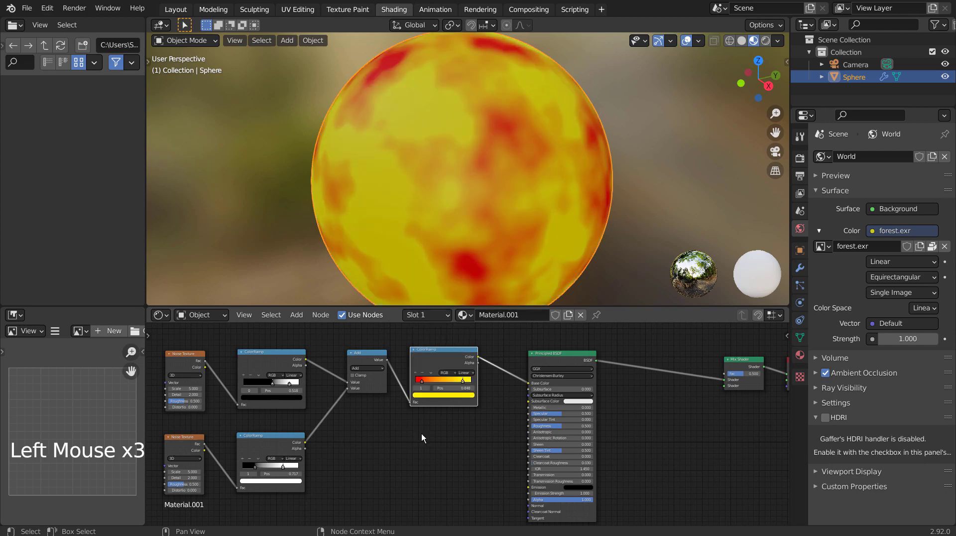
mouse_move(423, 381)
left_mouse_down()
mouse_move(471, 382)
mouse_move(417, 382)
mouse_move(428, 383)
left_mouse_up()
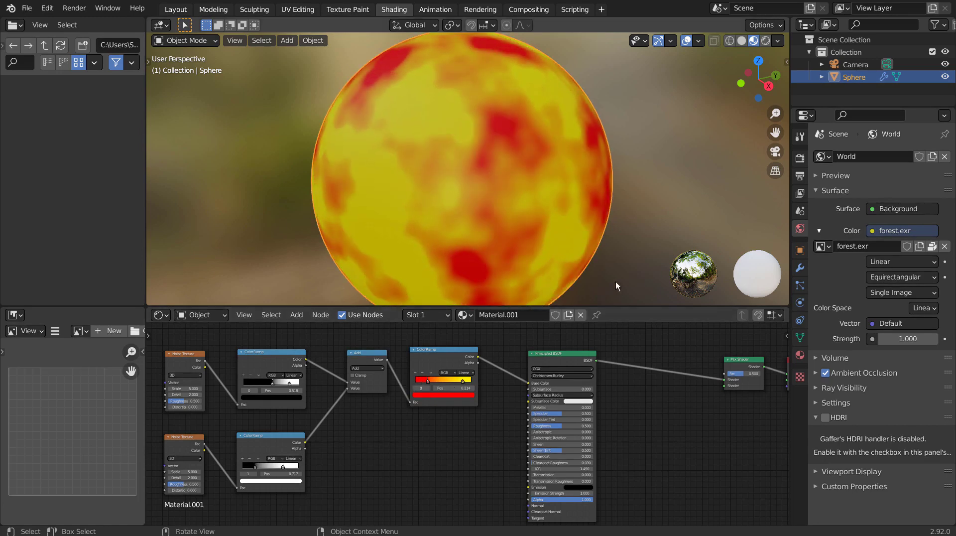
Rearrange the node tree, moving the Principled BSDF below the last ColorRamp to free space above it.
scroll(325, 411, "down", 3)
left_click_drag(243, 354, 435, 507)
left_click_drag(441, 369, 408, 372)
left_click(488, 367)
left_click_drag(528, 367, 475, 409)
Add an Emission shader above the Principled BSDF and connect the last ColorRamp's Color output to its Color input.
key("shift+a")
type("emi")
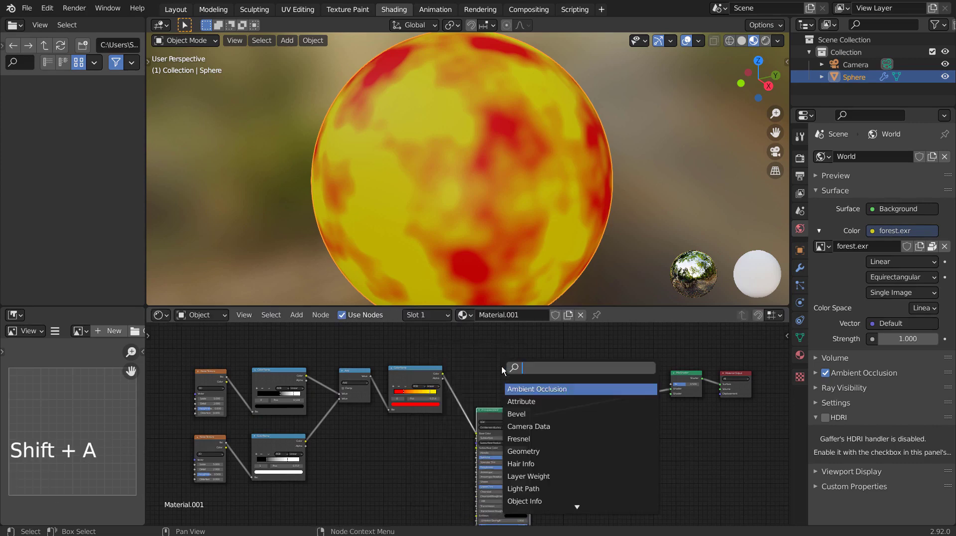
key("Return")
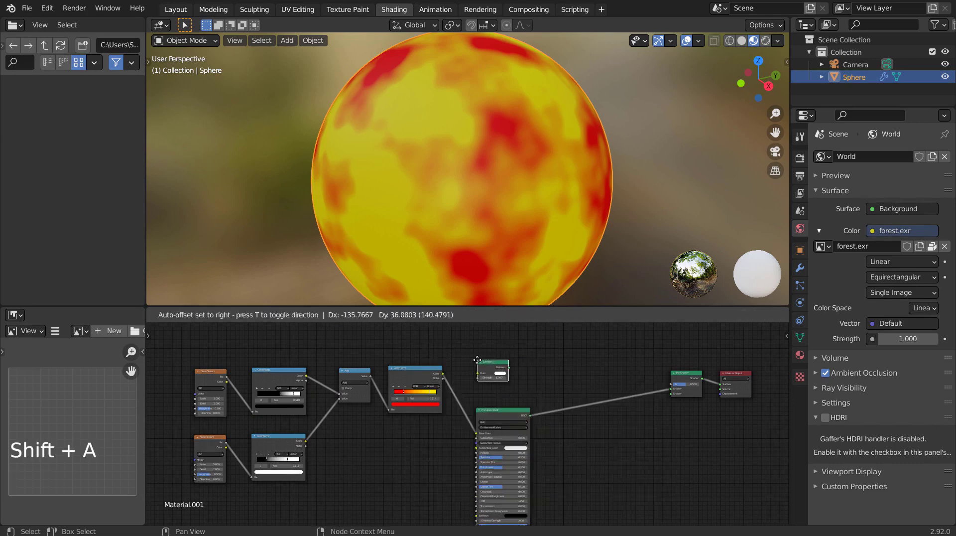
left_click(478, 360)
left_click(445, 376)
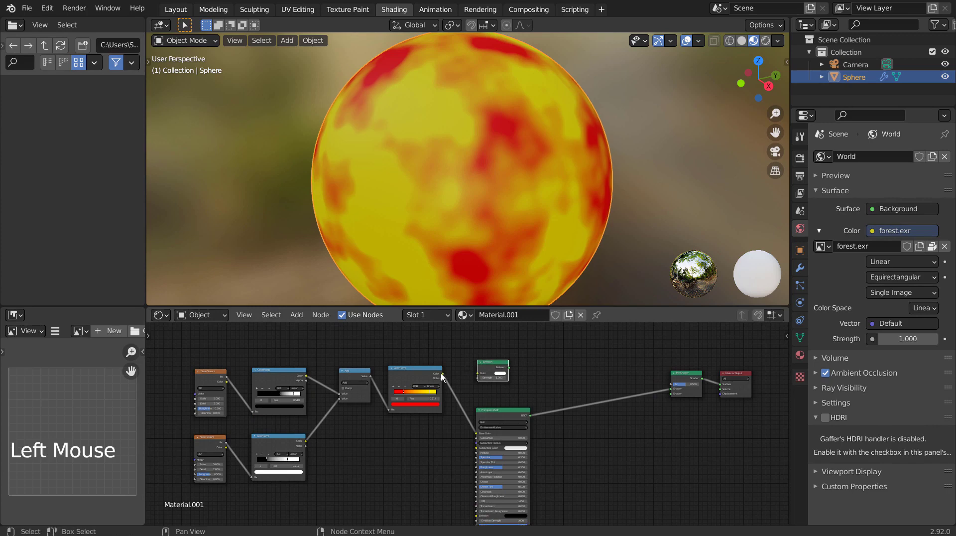
left_click_drag(443, 373, 477, 373)
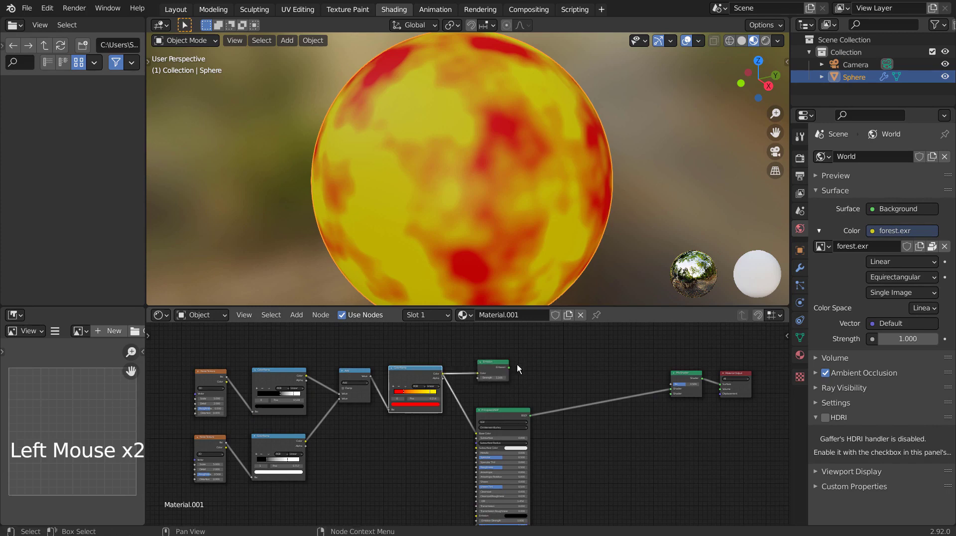
Insert a Mix Shader after the Principled BSDF, feeding Emission into its first Shader input and the BSDF into its second.
key("shift+a")
left_click(605, 360)
type("mi")
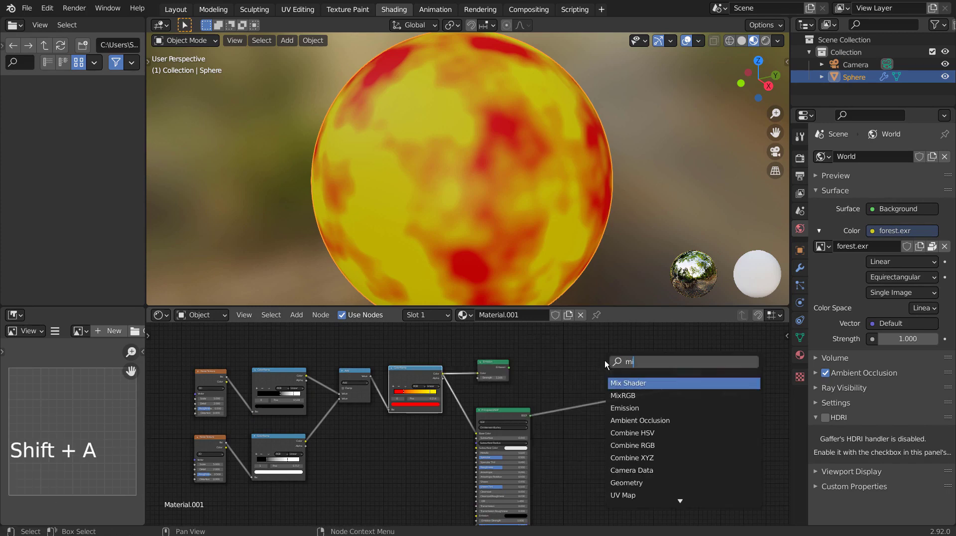
key("Return")
left_click(577, 395)
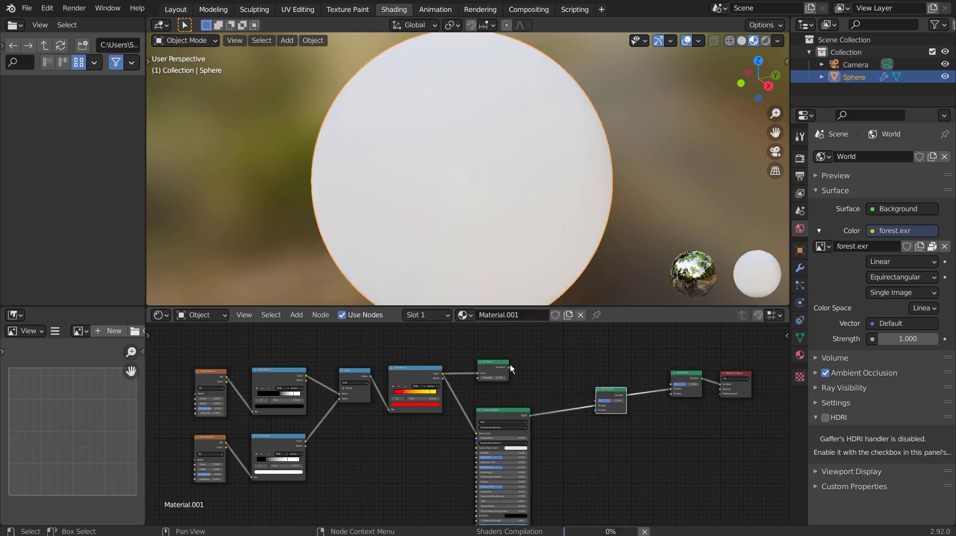
left_click_drag(509, 367, 596, 410)
left_click_drag(510, 367, 593, 404)
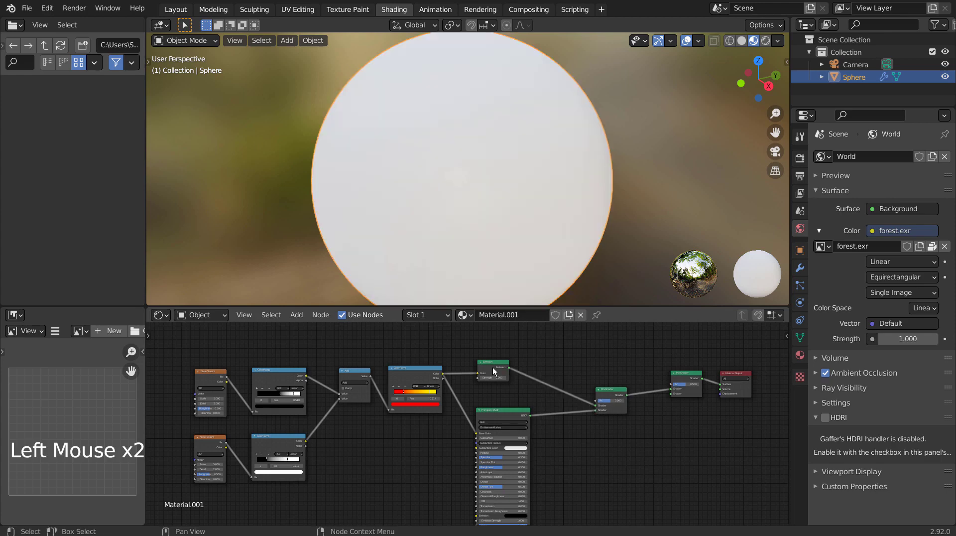
left_click_drag(493, 370, 502, 371)
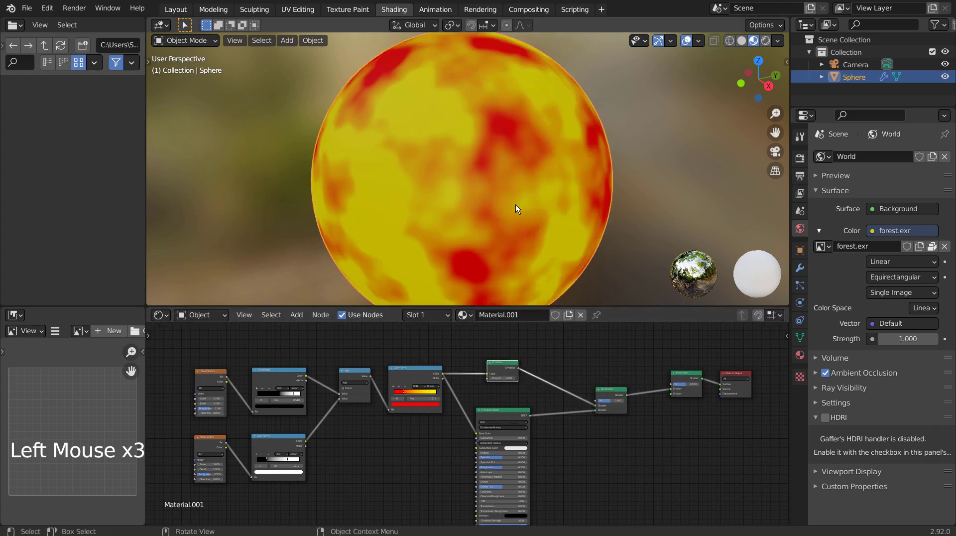
Switch the render engine to Eevee with Bloom enabled, and raise the Emission strength to 6.000.
scroll(469, 424, "up", 3)
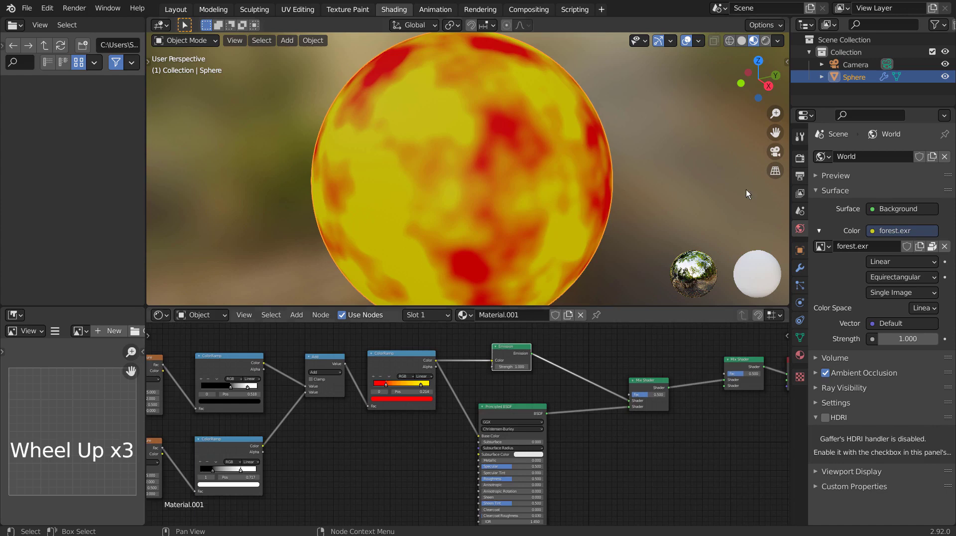
left_click(802, 156)
left_click(911, 159)
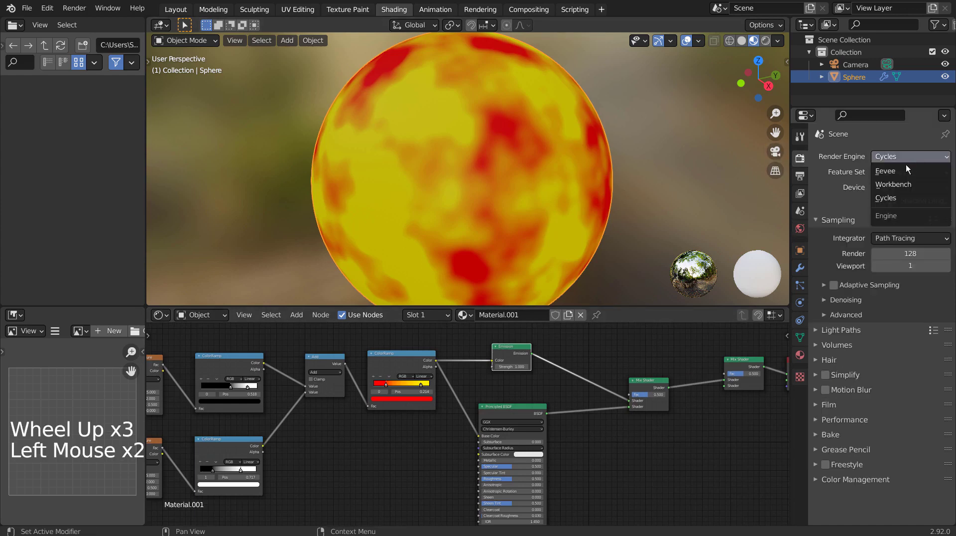
left_click(906, 166)
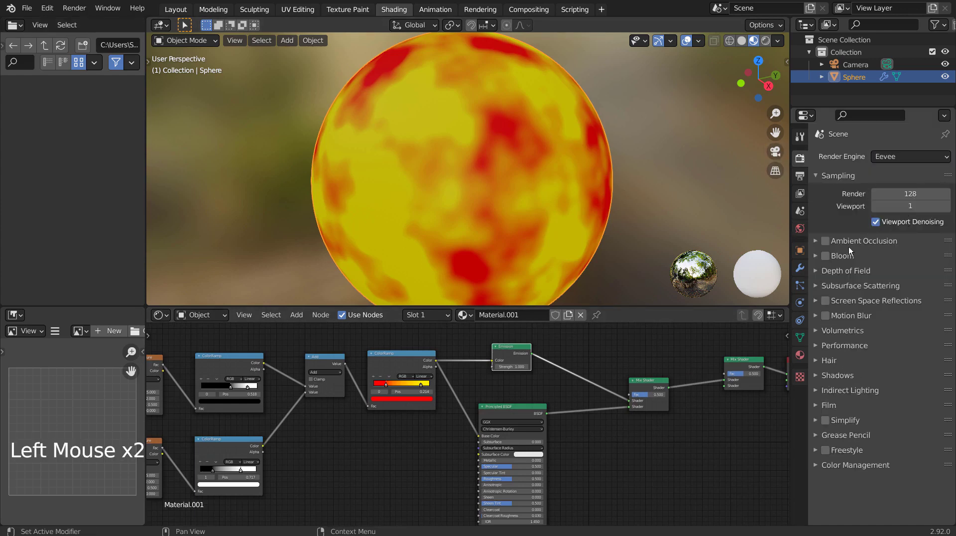
left_click(827, 256)
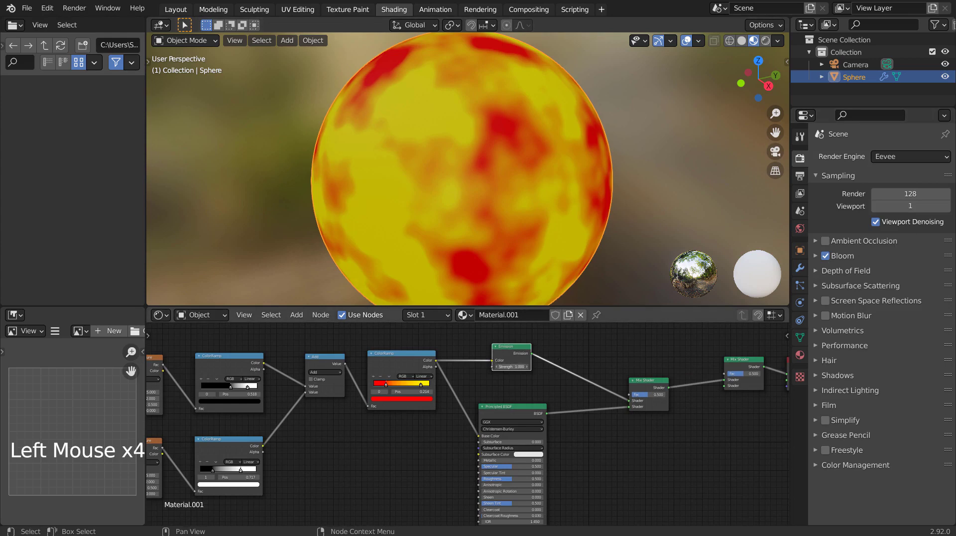
mouse_move(512, 367)
left_mouse_down()
mouse_move(581, 367)
mouse_move(510, 367)
left_mouse_up()
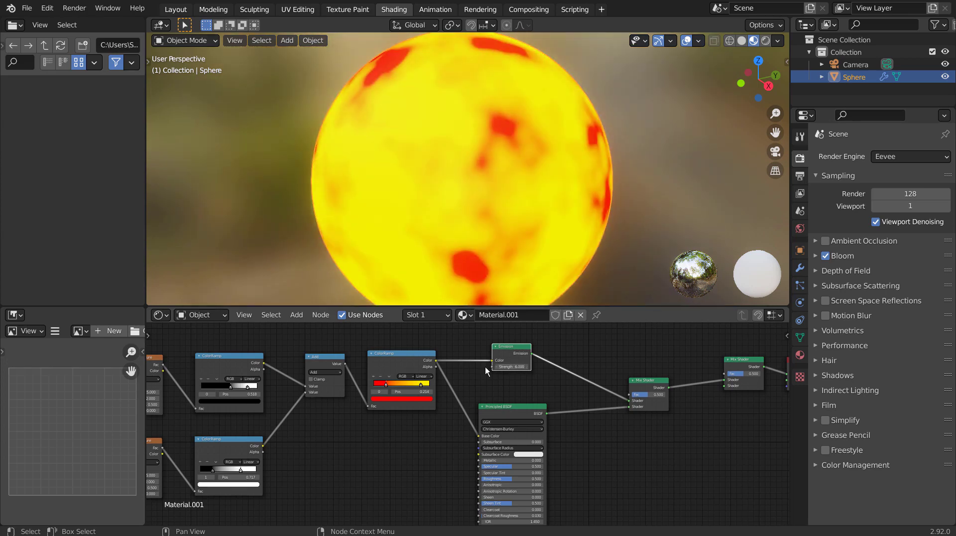
Set the upper Noise Texture's scale to 36.600 and the lower Noise Texture's scale to 21.300.
scroll(183, 401, "up", 3)
middle_click_drag(182, 401, 411, 402, "shift")
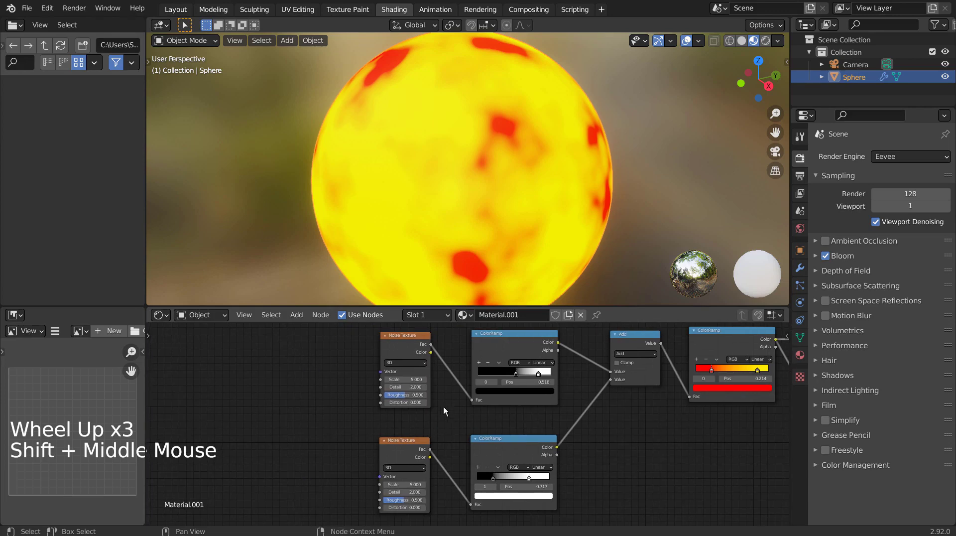
left_click_drag(402, 379, 443, 379)
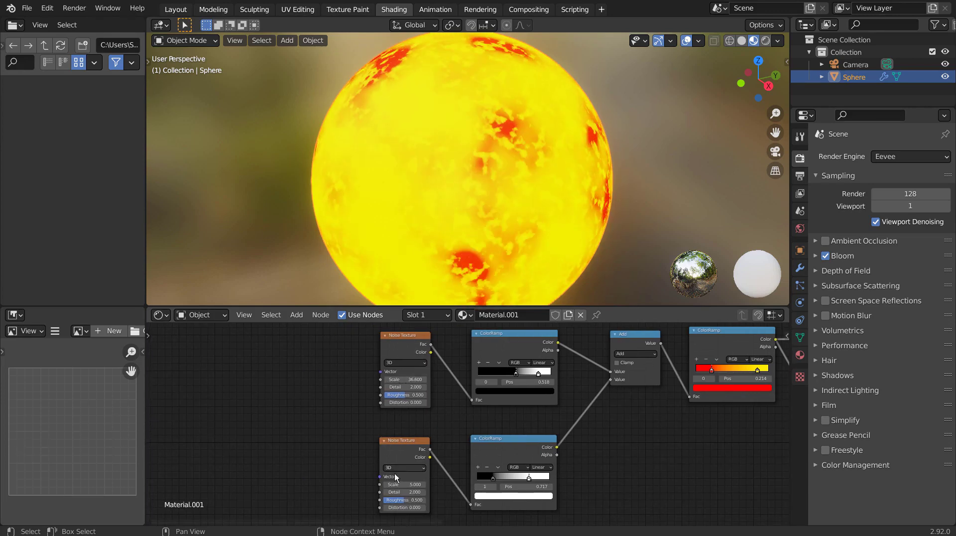
left_click_drag(398, 484, 428, 484)
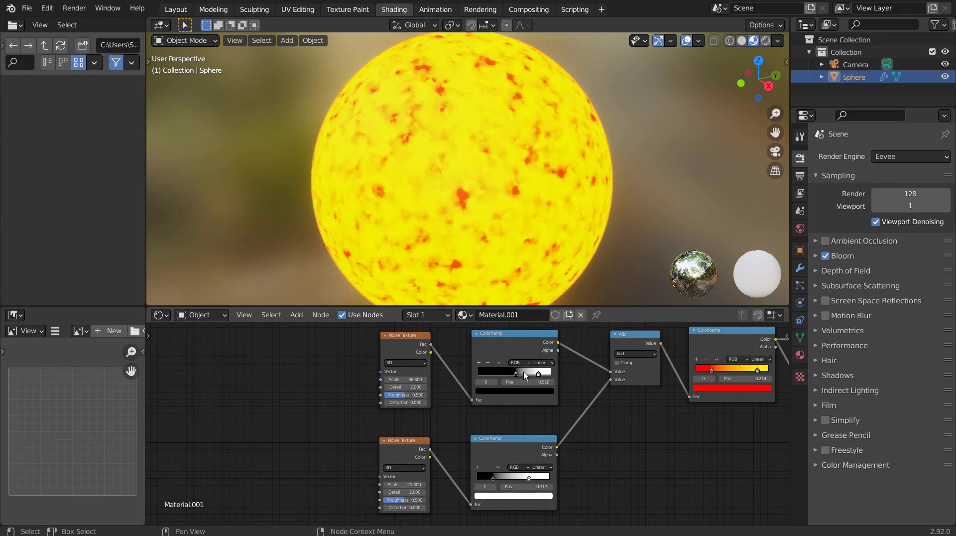
Move the upper ColorRamp's black stop to position 0.547 and the lower ColorRamp's white stop to 0.964.
mouse_move(525, 373)
left_mouse_down()
mouse_move(545, 373)
mouse_move(512, 373)
mouse_move(530, 374)
mouse_move(520, 375)
left_mouse_up()
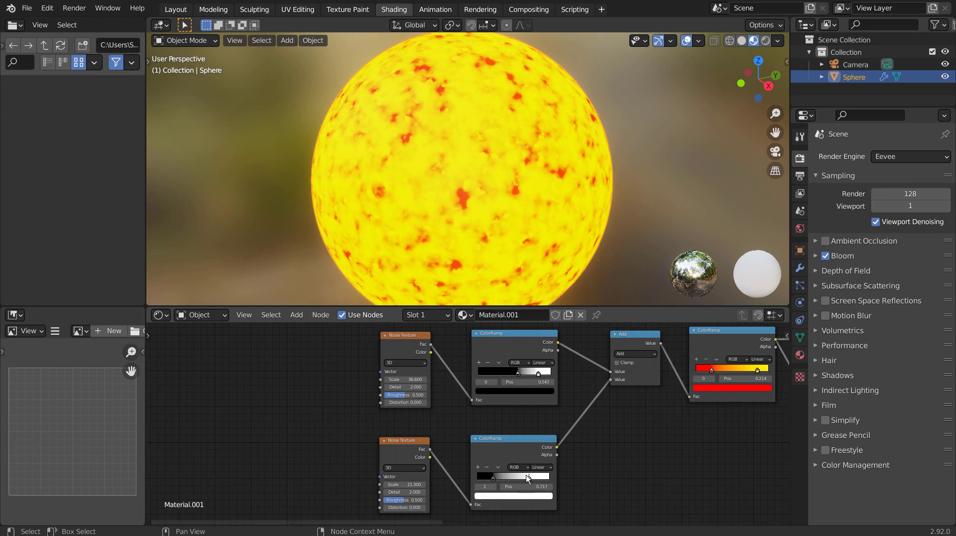
left_click_drag(530, 479, 550, 482)
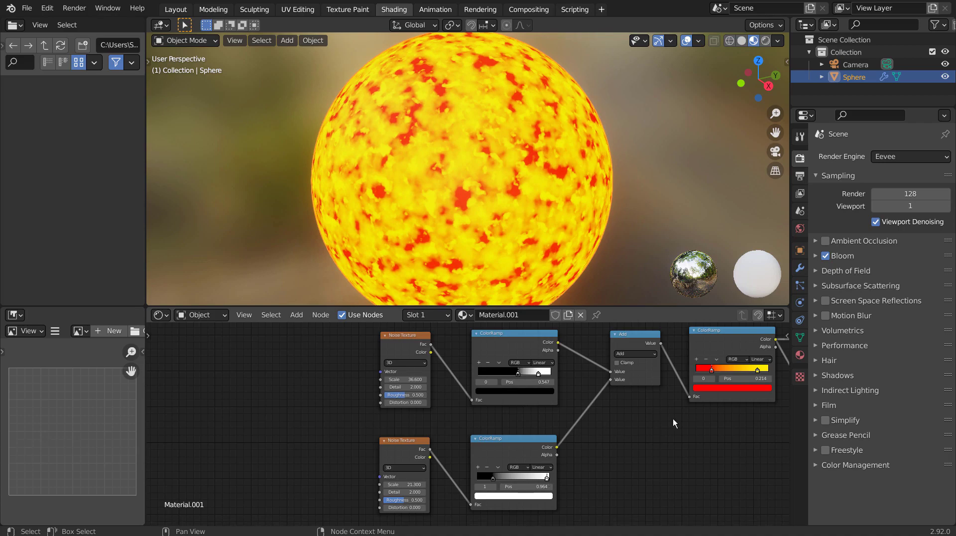
Set the last ColorRamp's red stop to position 0.141 and the Emission strength to 5.400.
scroll(668, 414, "down", 2)
scroll(668, 413, "down", 2, "shift")
middle_click_drag(663, 429, 444, 481, "shift")
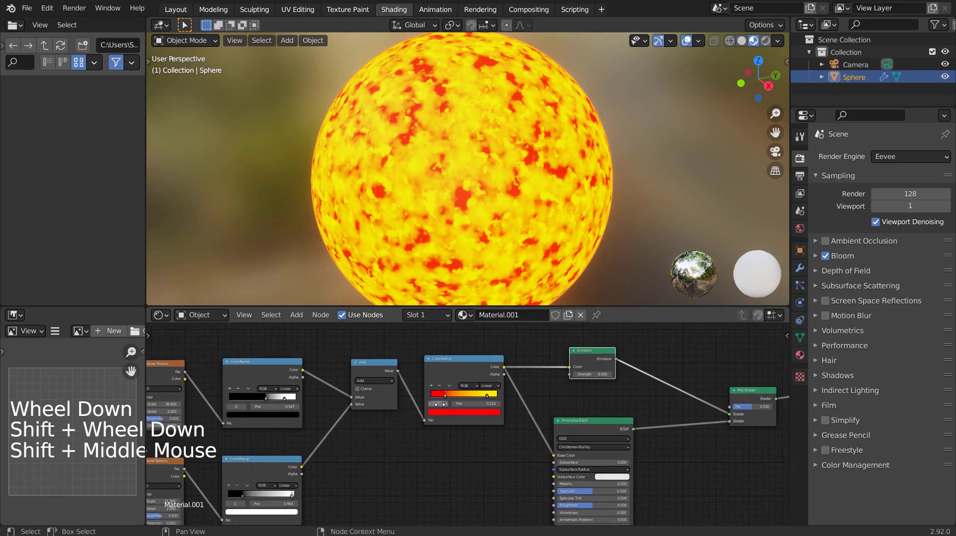
left_click_drag(444, 394, 418, 403)
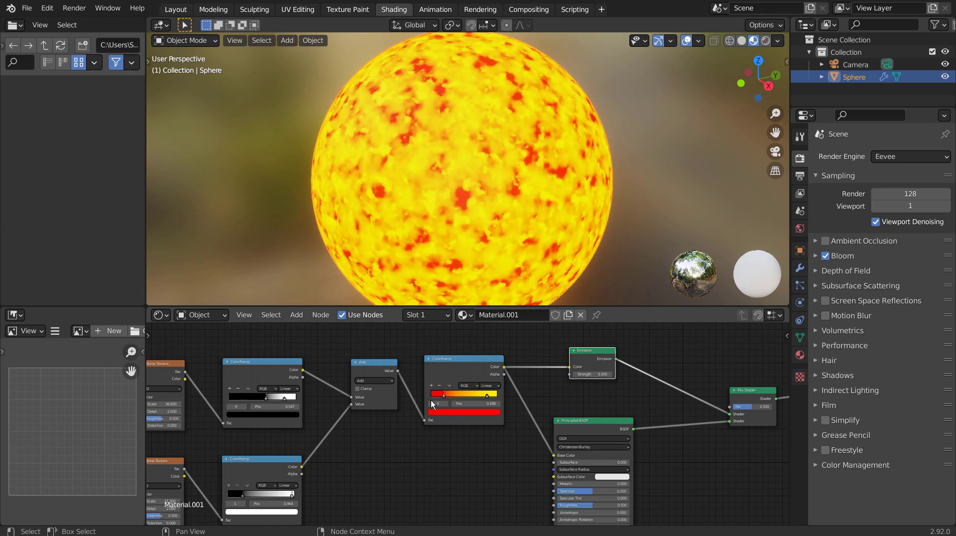
left_click_drag(439, 395, 441, 395)
mouse_move(598, 373)
left_mouse_down()
mouse_move(627, 373)
mouse_move(603, 373)
left_mouse_up()
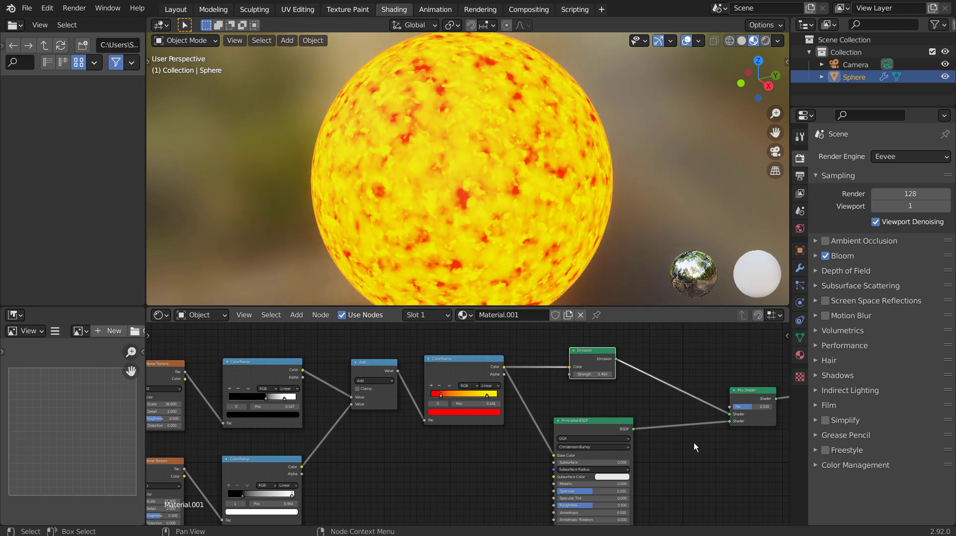
Adjust the Principled BSDF's Roughness to 0.504 while checking the sphere from another angle.
scroll(689, 443, "down", 4)
scroll(560, 461, "up", 7)
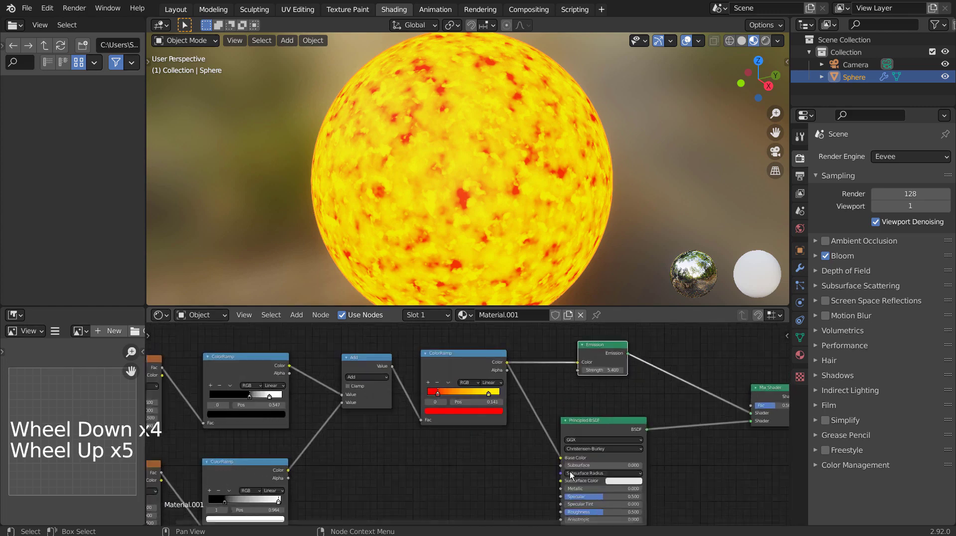
middle_click_drag(597, 497, 398, 382, "shift")
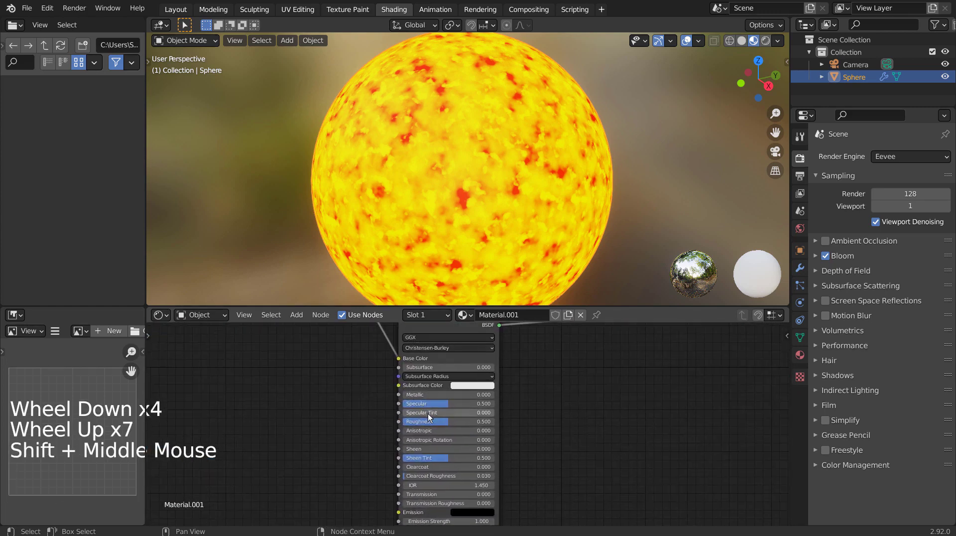
left_click_drag(441, 421, 407, 422)
middle_click_drag(429, 191, 545, 174)
left_click_drag(453, 396, 462, 422)
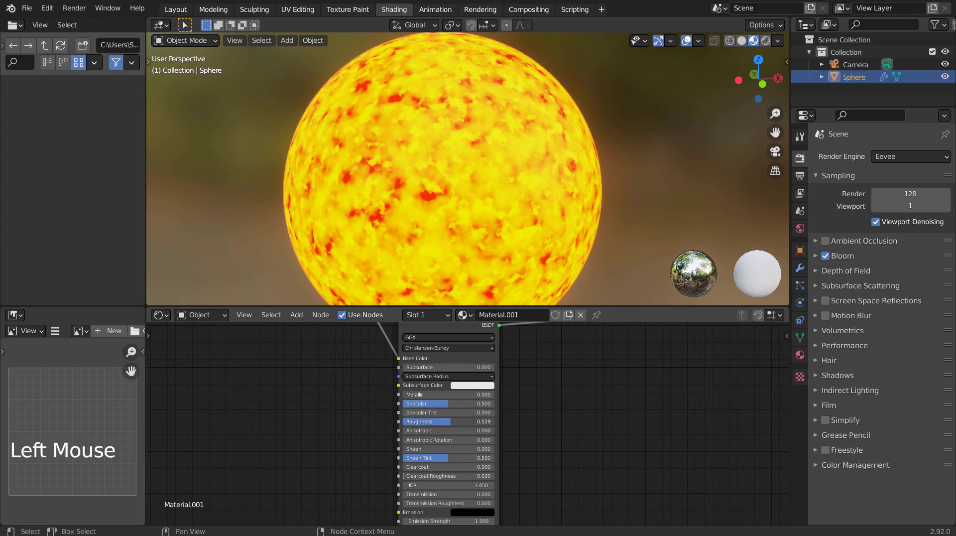
Examine the complete node tree in a maximized shader editor and the glowing sphere in the restored viewport.
scroll(666, 144, "down", 5)
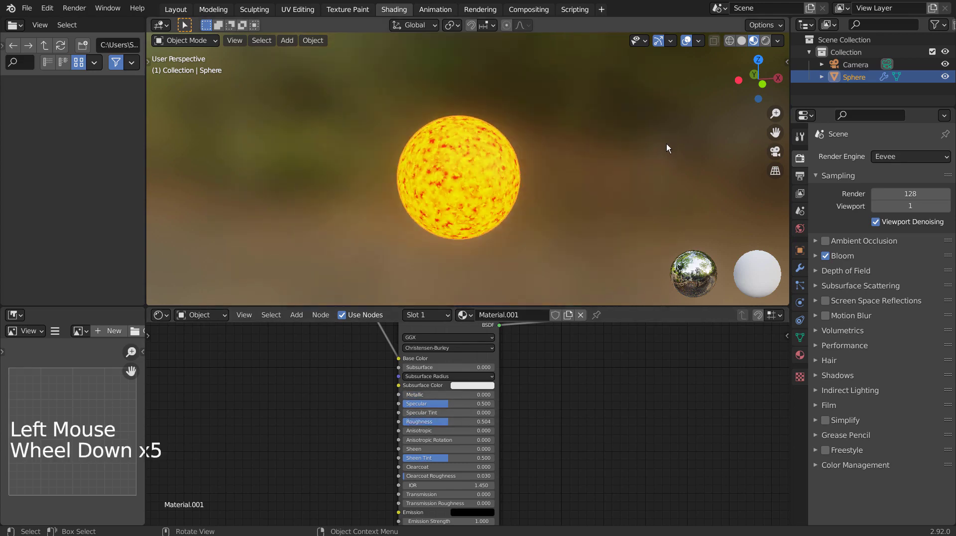
scroll(575, 449, "down", 11)
scroll(564, 425, "up", 2)
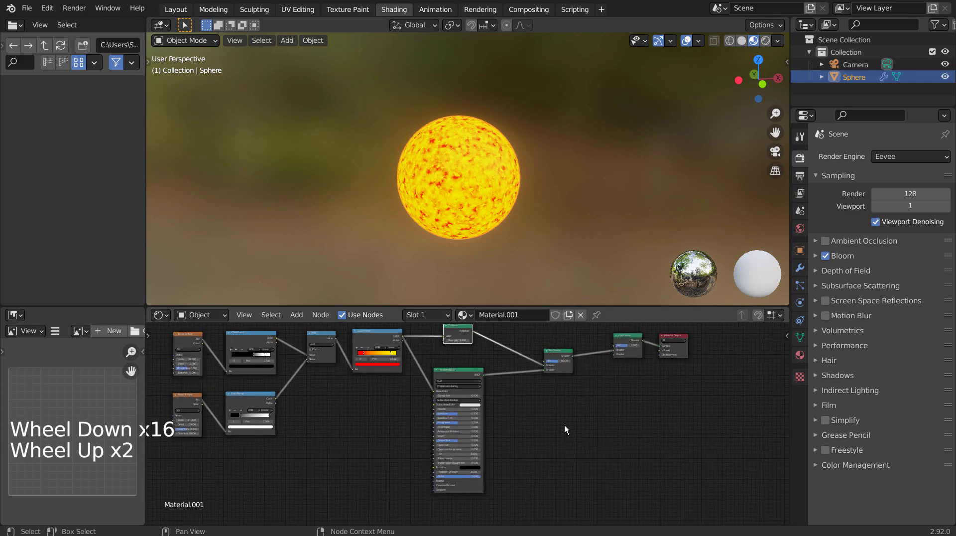
middle_click_drag(564, 426, 593, 441, "shift")
key("ctrl+space")
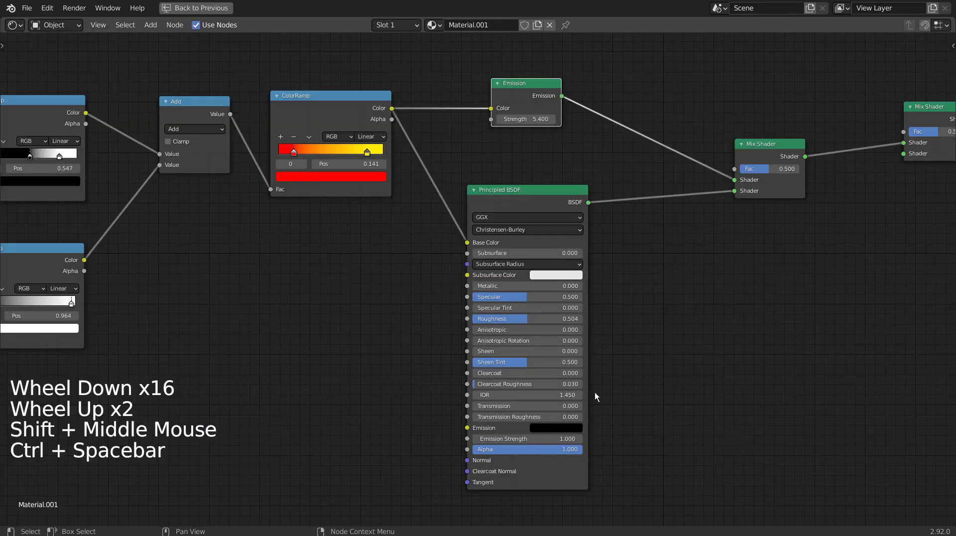
scroll(680, 294, "down", 2)
scroll(297, 303, "down", 2)
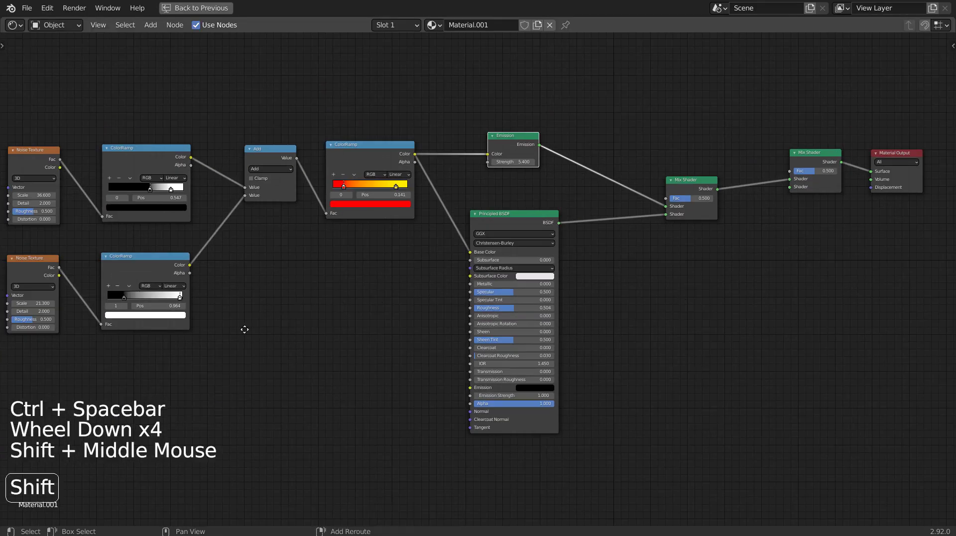
middle_click_drag(246, 328, 342, 284, "shift")
scroll(339, 280, "up", 2)
scroll(269, 282, "up", 3)
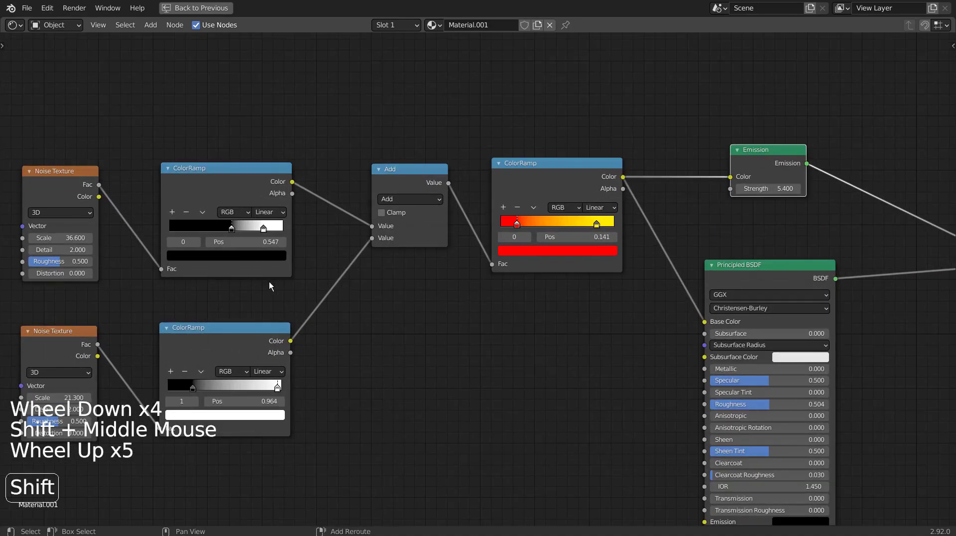
middle_click_drag(269, 282, 390, 265, "shift")
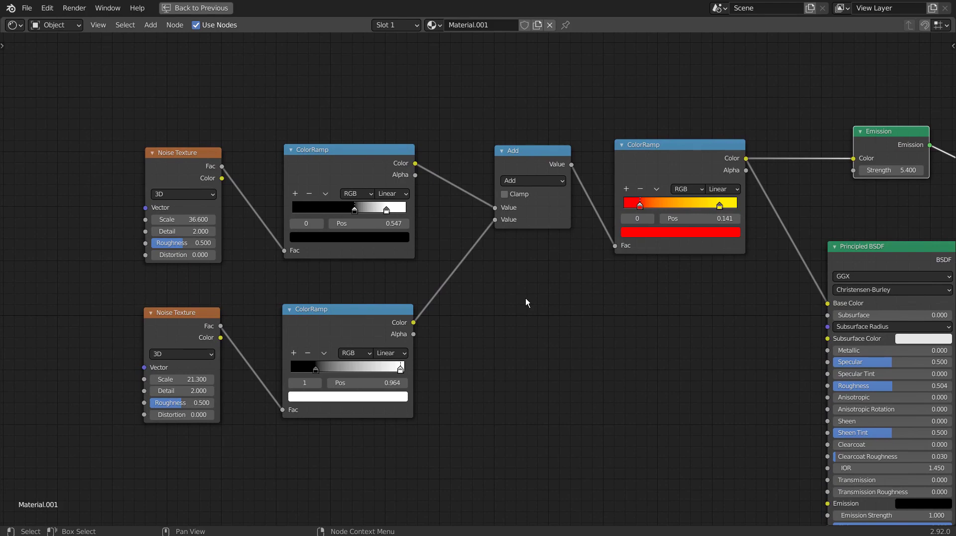
middle_click_drag(755, 301, 176, 241)
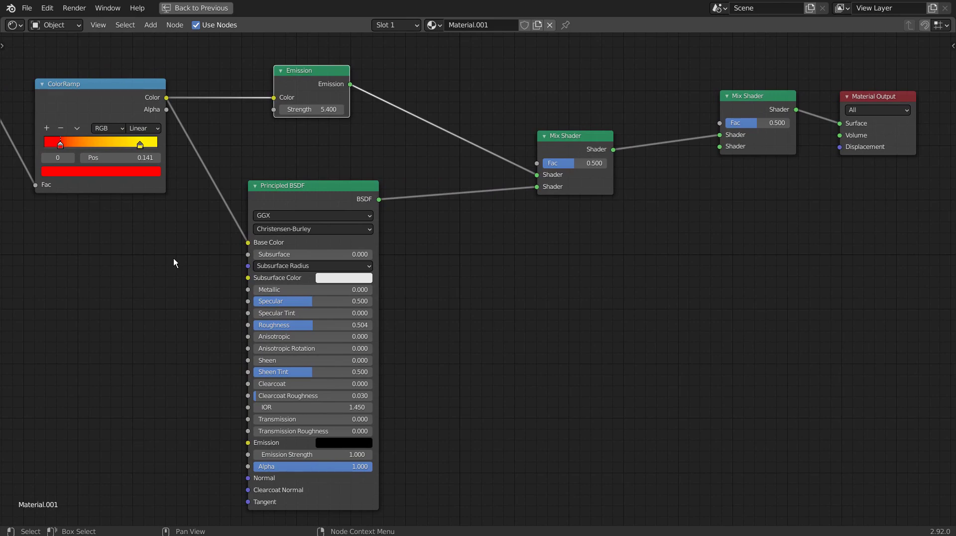
key("ctrl+space")
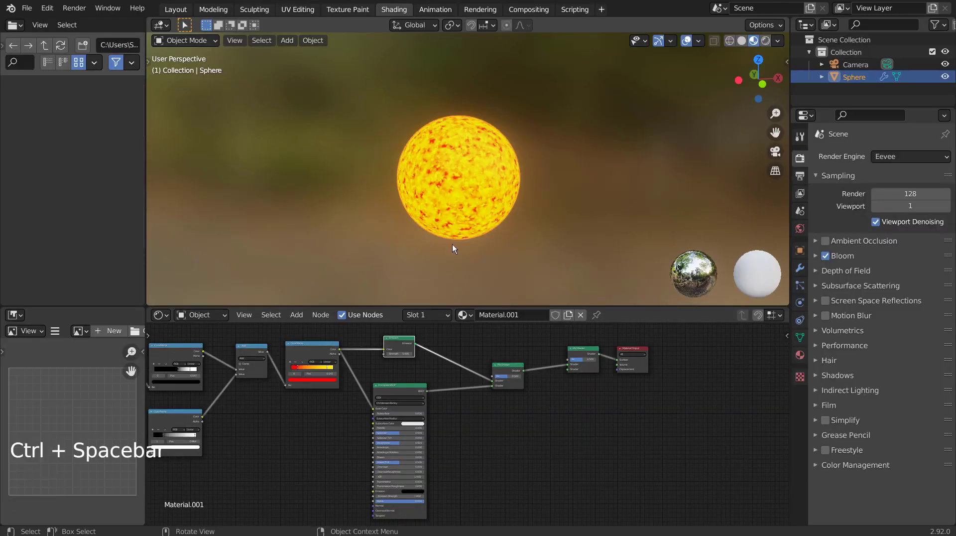
scroll(498, 247, "up", 5)
scroll(498, 248, "down", 2)
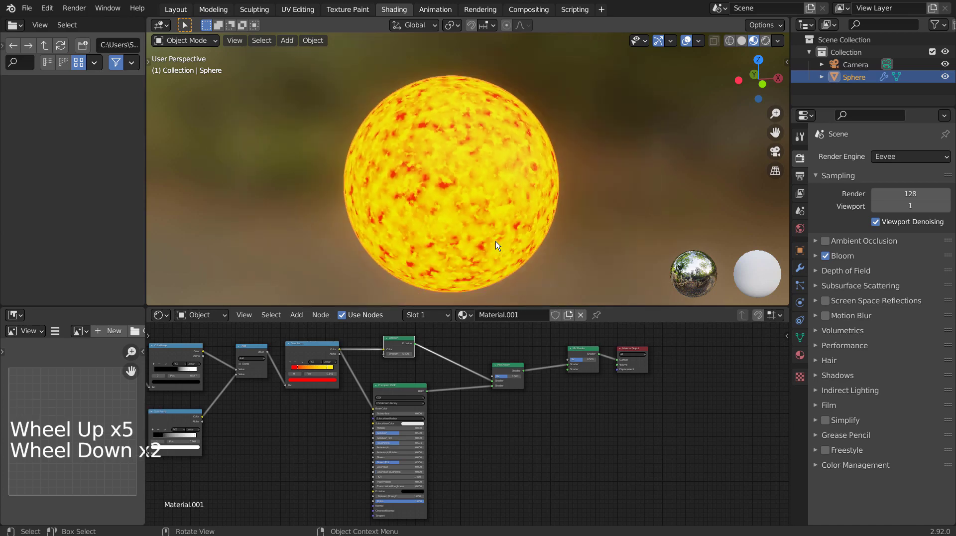